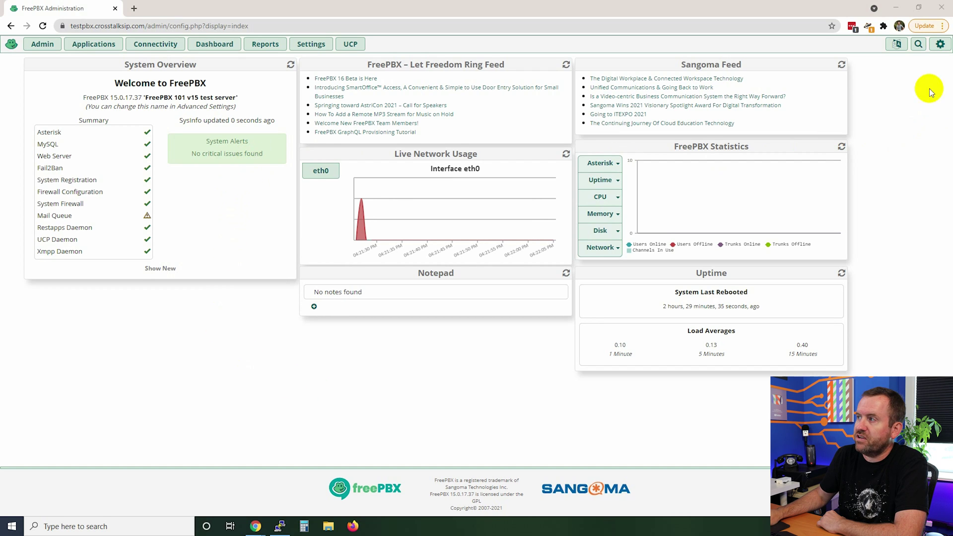
Search the modules for 'filestore' and open the Settings > Filestore page
{"action": "left_click", "coordinate": [918, 44]}
{"action": "type", "text": "filestore"}
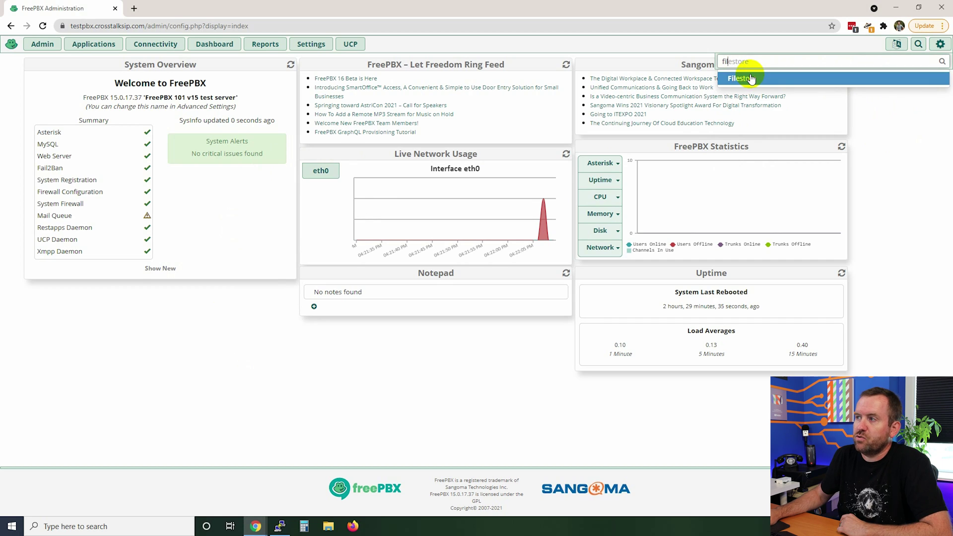
{"action": "left_click", "coordinate": [308, 44]}
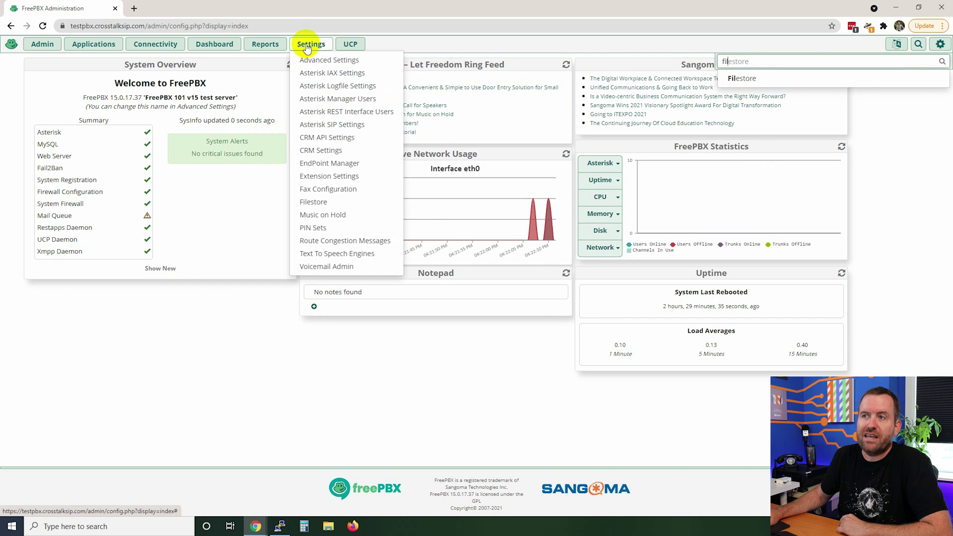
{"action": "left_click", "coordinate": [318, 204]}
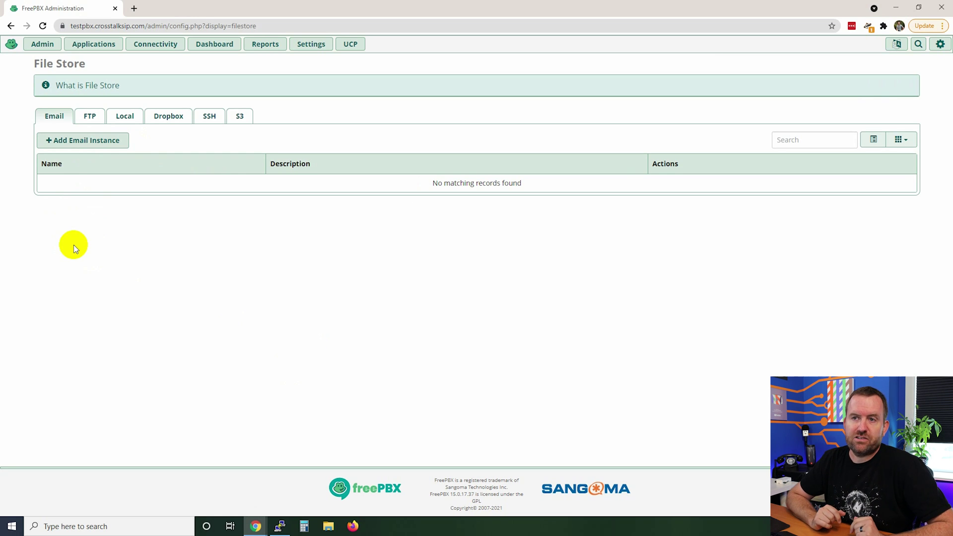
Look through the FTP, Local and Dropbox storage lists, ending on the Local paths list
{"action": "left_click", "coordinate": [90, 116]}
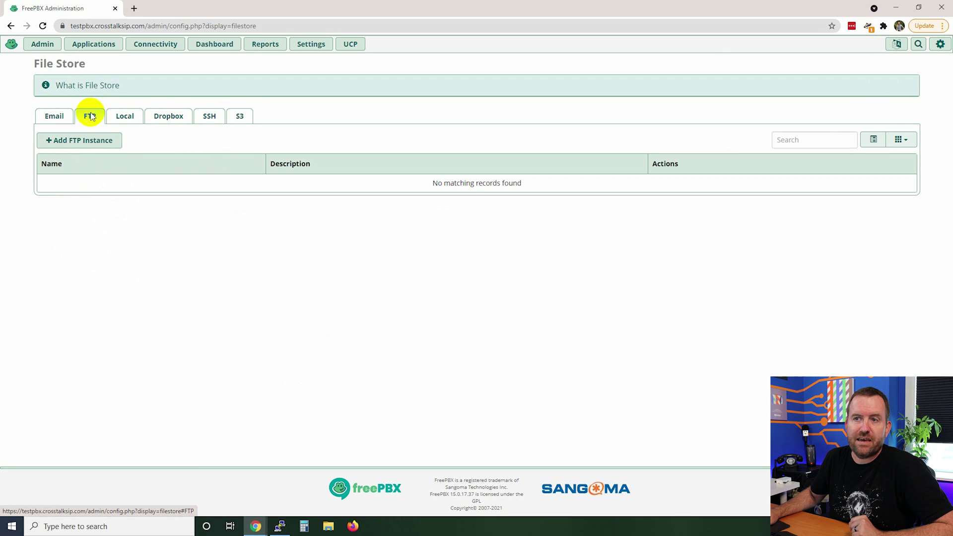
{"action": "left_click", "coordinate": [127, 117]}
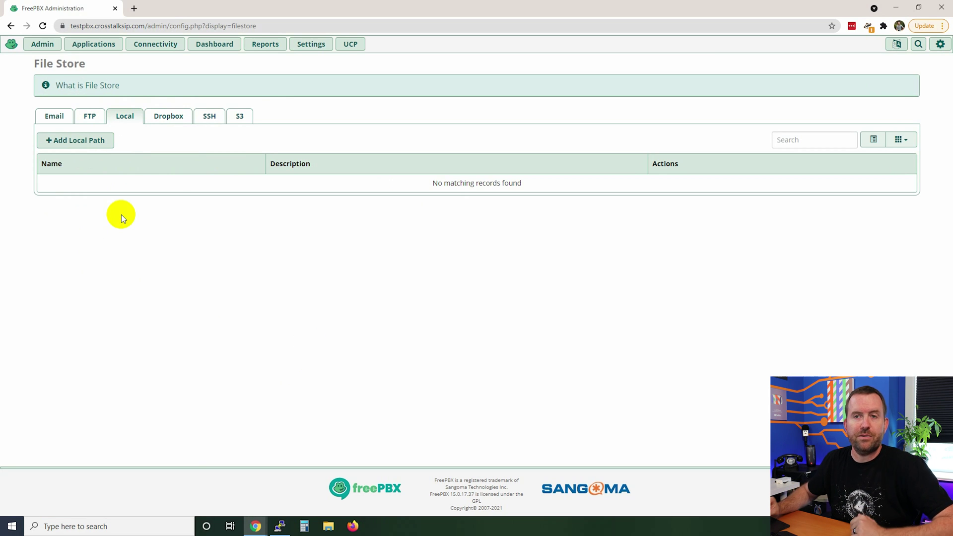
{"action": "left_click", "coordinate": [175, 115]}
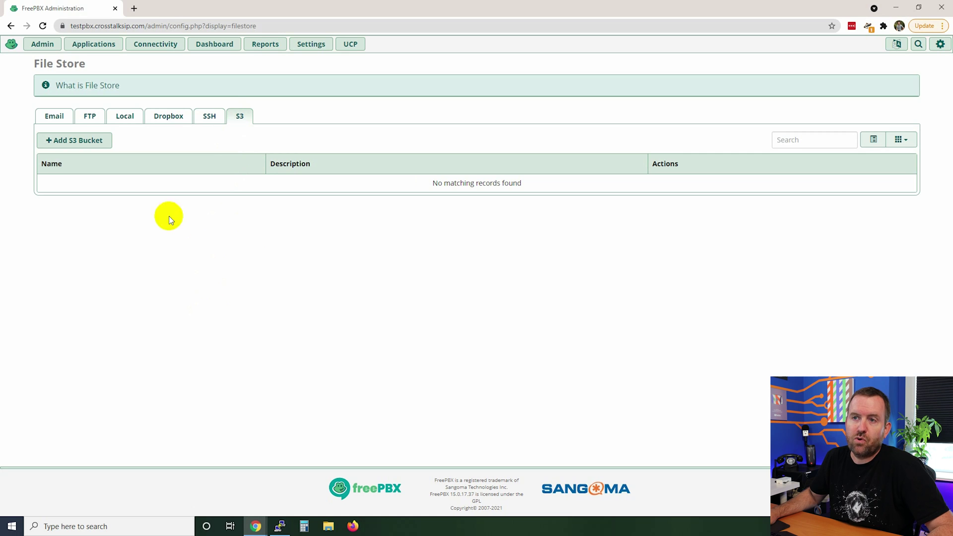
{"action": "left_click", "coordinate": [125, 117]}
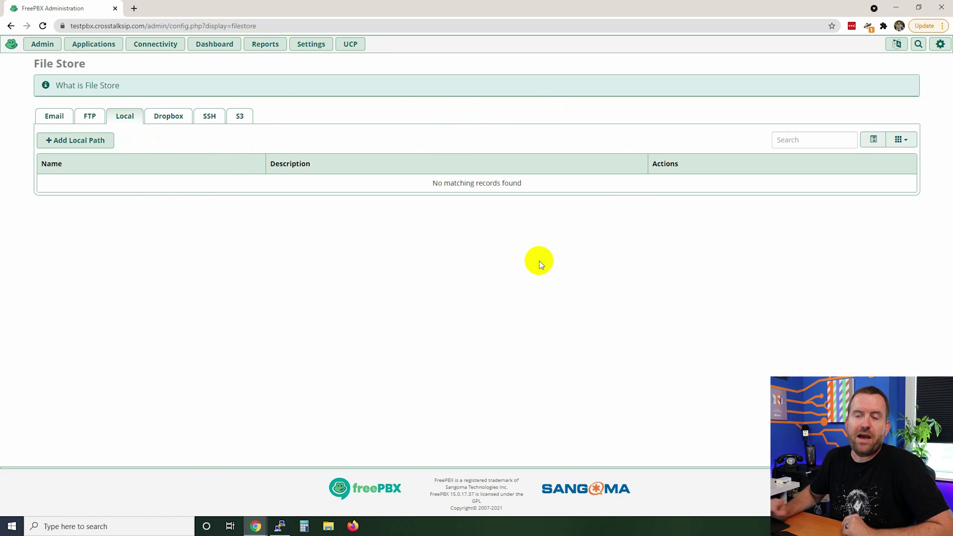
Add a new local path with Path Name and Description both 'Local Backup'
{"action": "left_click", "coordinate": [71, 140]}
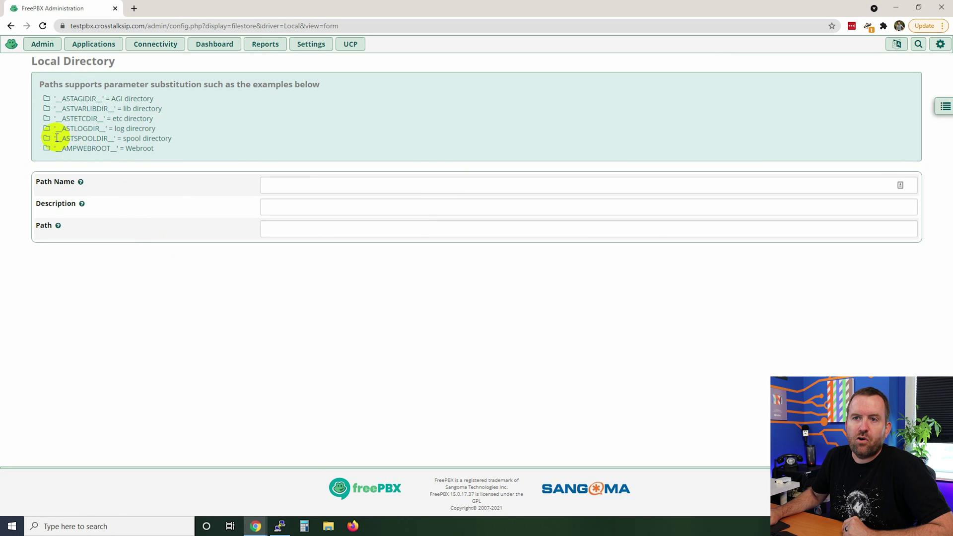
{"action": "left_click_drag", "start_coordinate": [55, 138], "coordinate": [116, 139]}
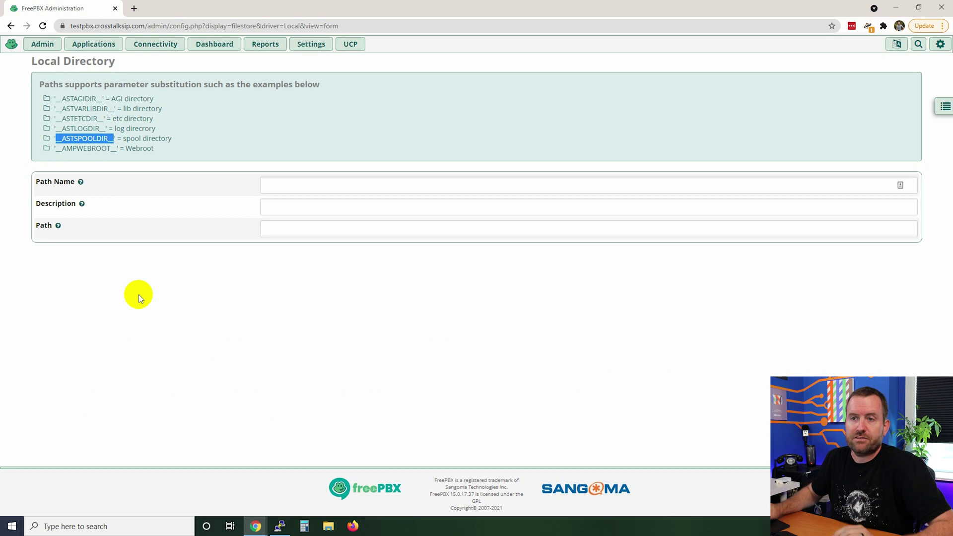
{"action": "key", "text": "Tab"}
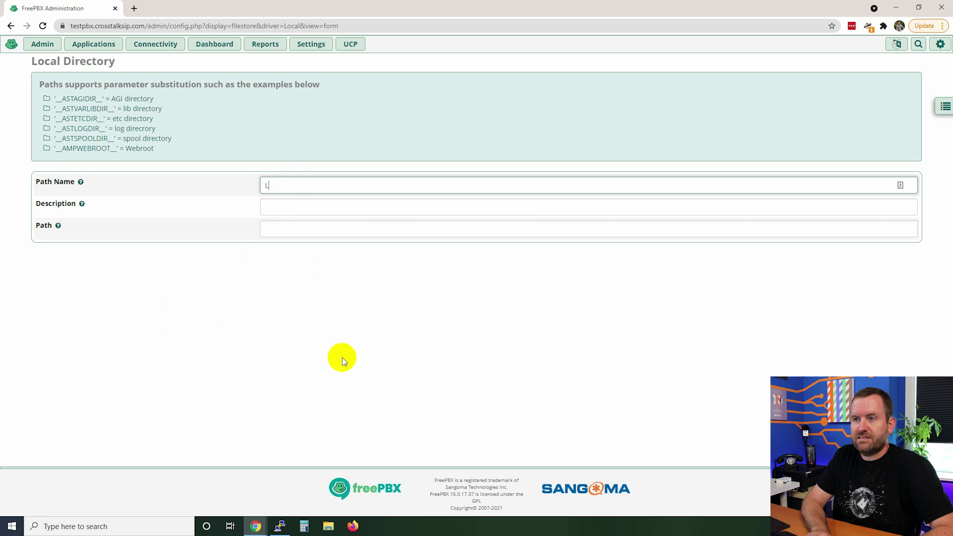
{"action": "type", "text": "Local Bakcup"}
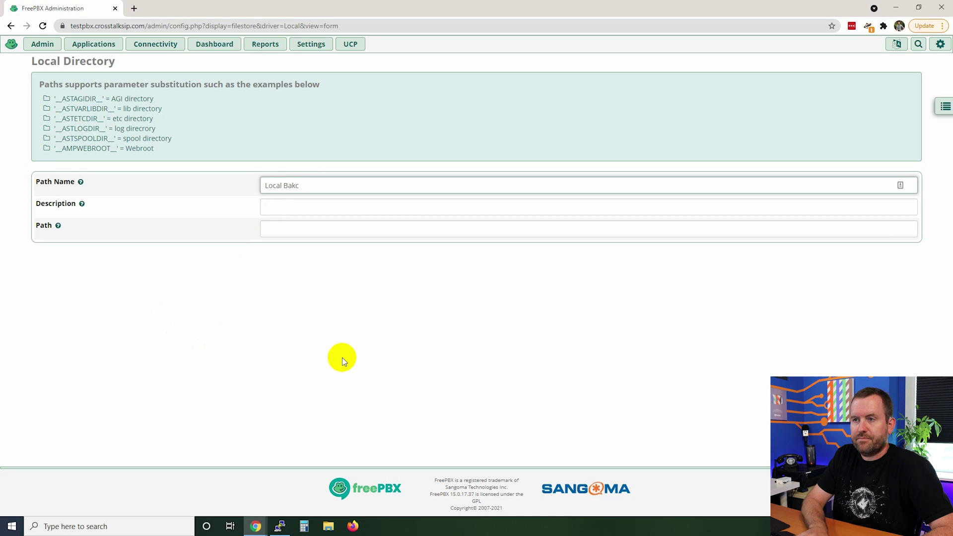
{"action": "type", "text": "p"}
{"action": "key", "text": "Tab"}
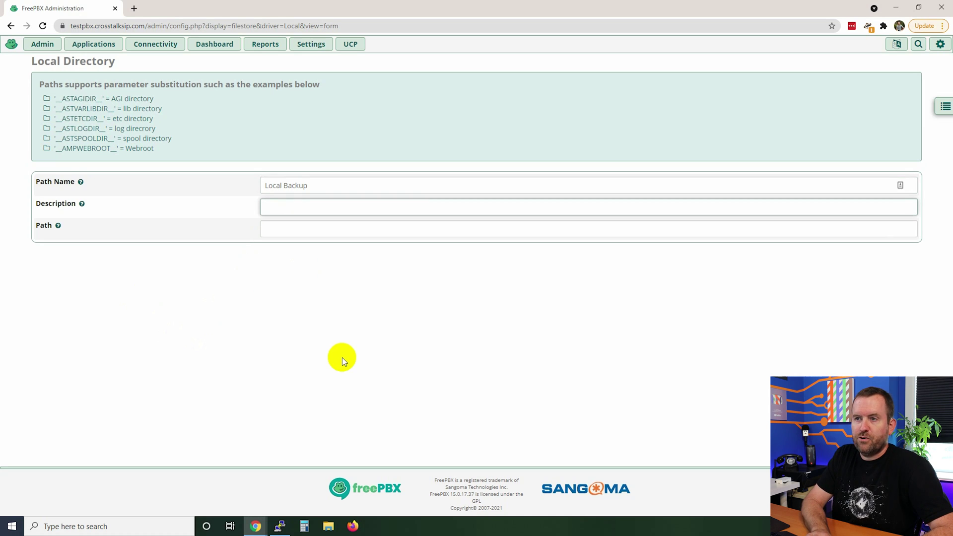
{"action": "key", "text": "shift+Tab"}
{"action": "key", "text": "ctrl+c"}
{"action": "key", "text": "Tab"}
{"action": "key", "text": "ctrl+v"}
{"action": "key", "text": "Tab"}
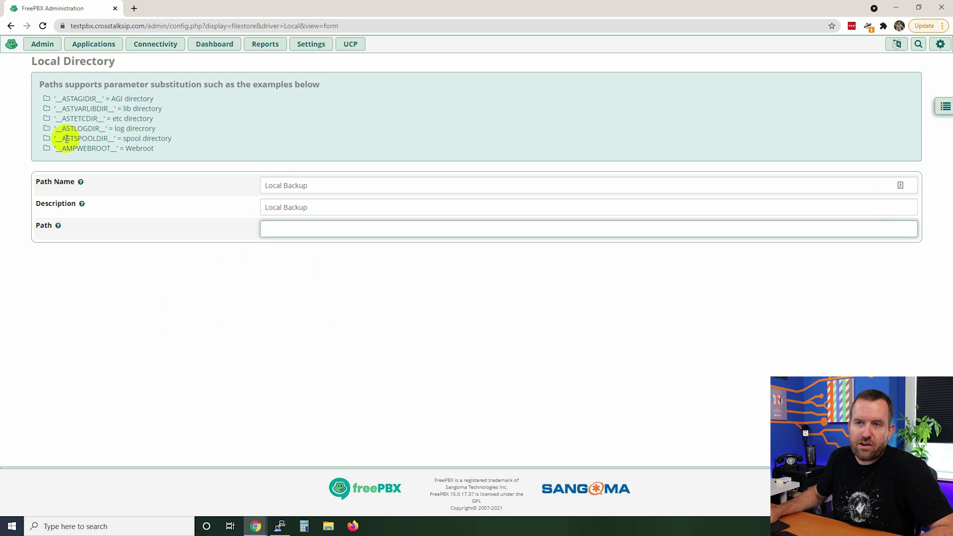
Set the path to '__ASTSPOOLDIR__/backup' and submit the Local Backup storage path
{"action": "left_click_drag", "start_coordinate": [57, 139], "coordinate": [114, 140]}
{"action": "key", "text": "ctrl+c"}
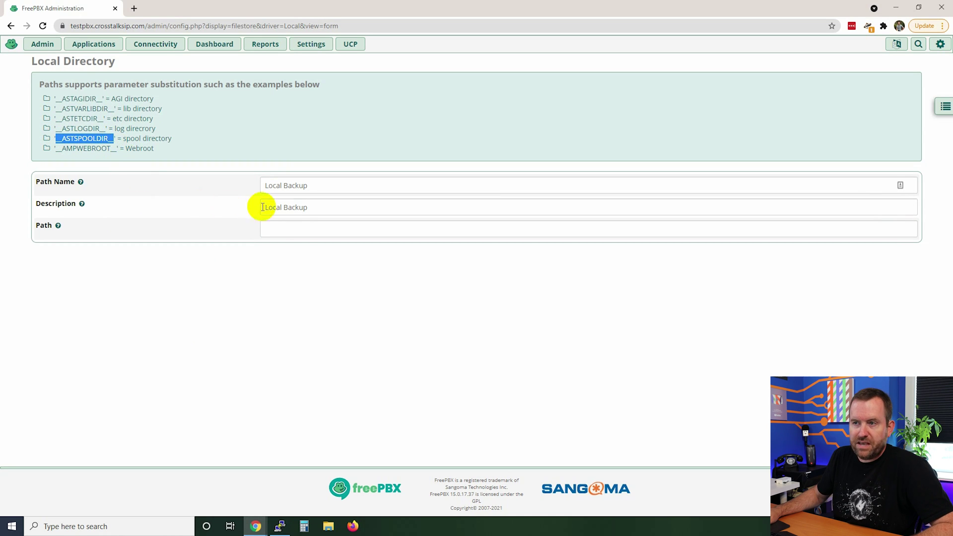
{"action": "left_click", "coordinate": [300, 229]}
{"action": "key", "text": "ctrl+v"}
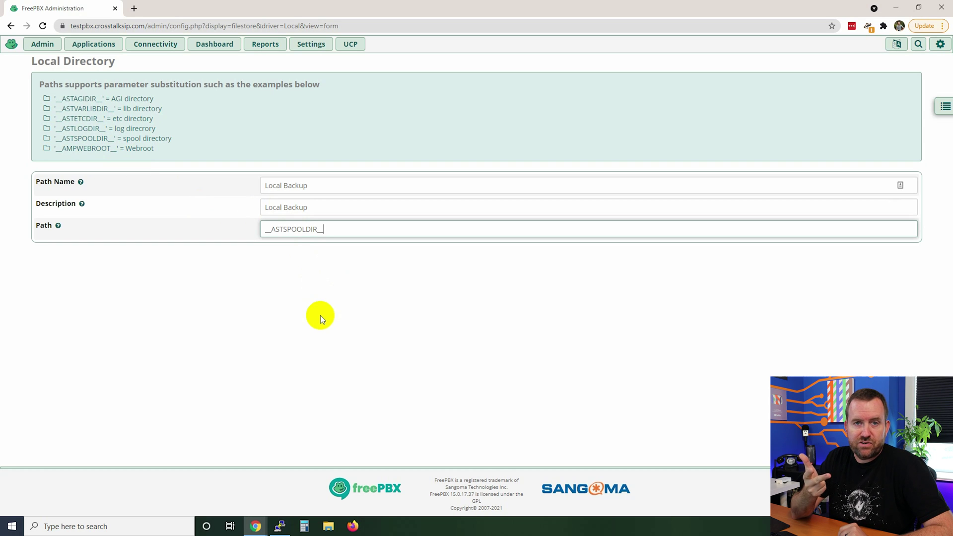
{"action": "type", "text": "/backup"}
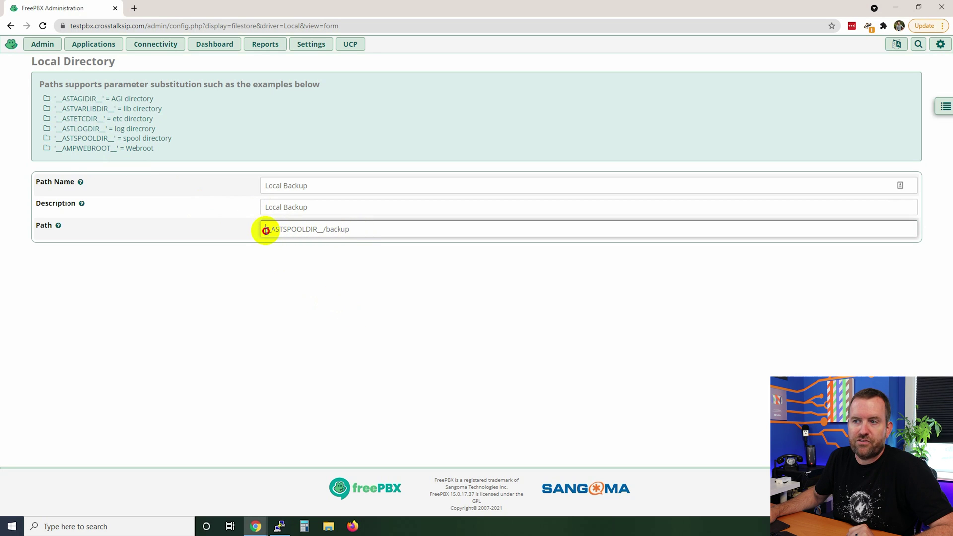
{"action": "left_click_drag", "start_coordinate": [265, 229], "coordinate": [271, 229]}
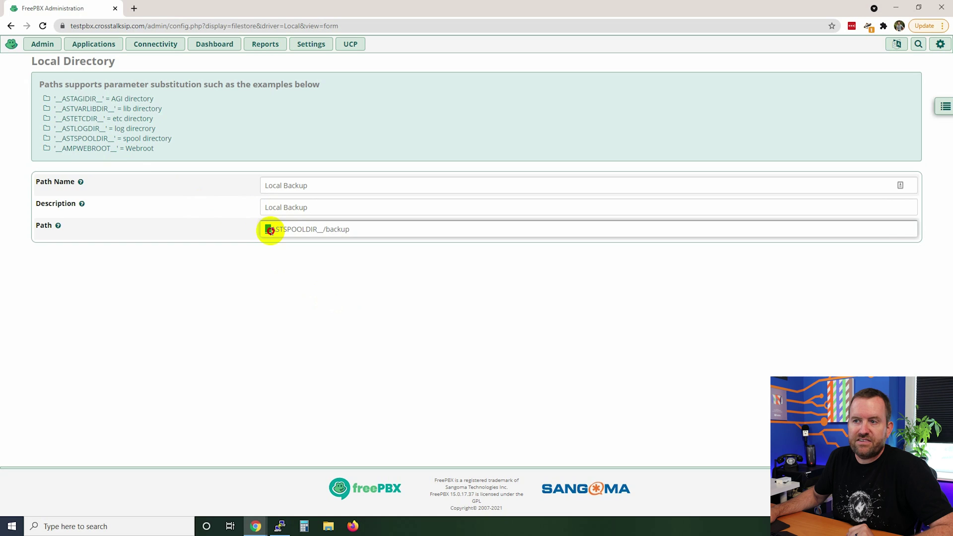
{"action": "left_click", "coordinate": [297, 308]}
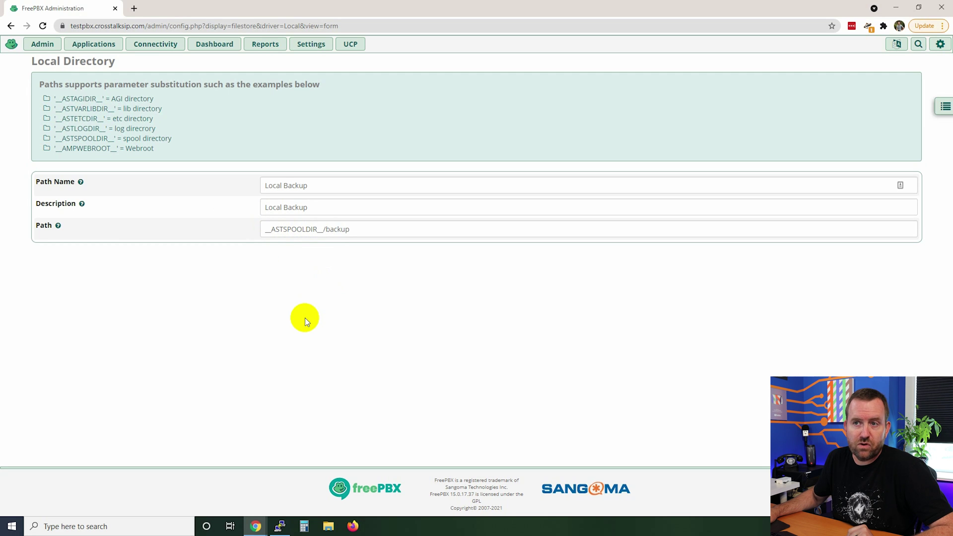
{"action": "left_click", "coordinate": [864, 502]}
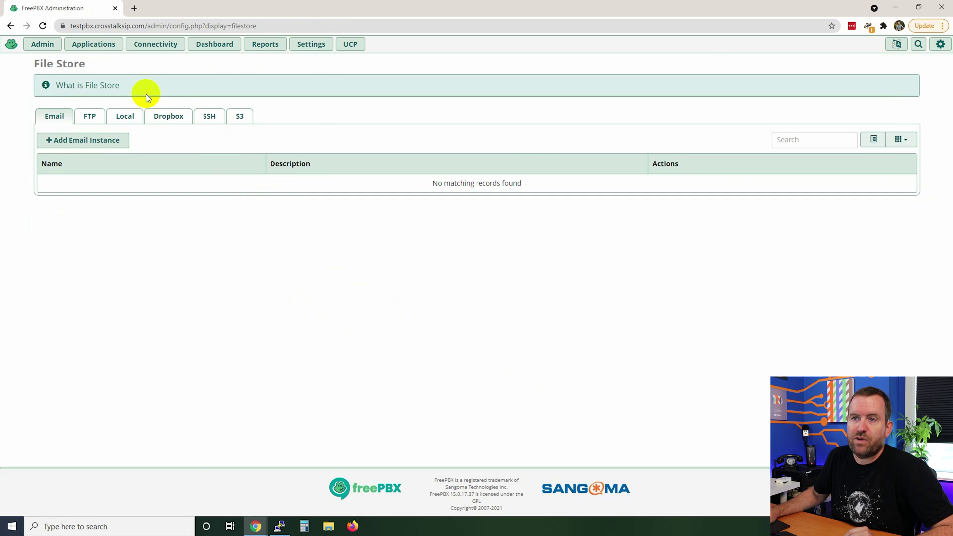
Confirm Local Backup is listed under Local storage, then view the empty FTP storage list
{"action": "left_click", "coordinate": [126, 117]}
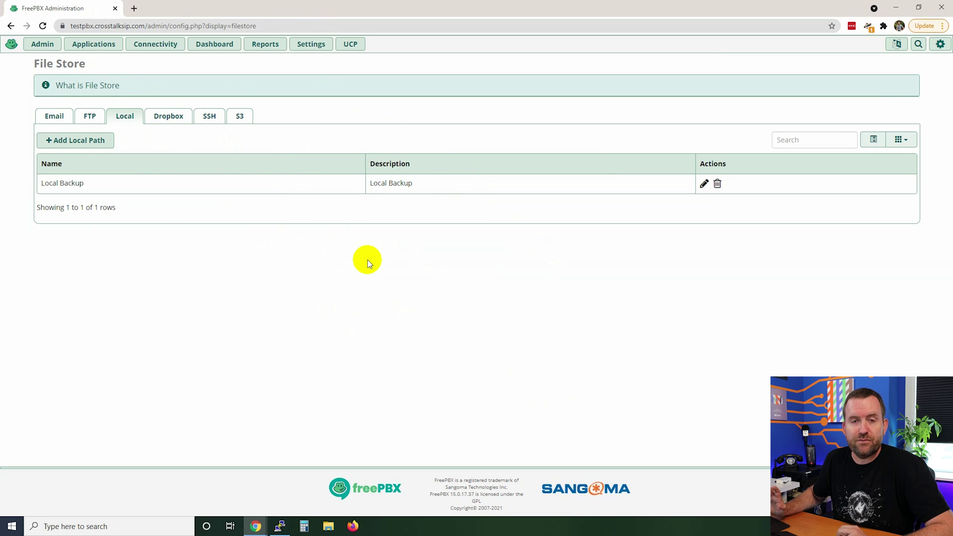
{"action": "left_click", "coordinate": [92, 117]}
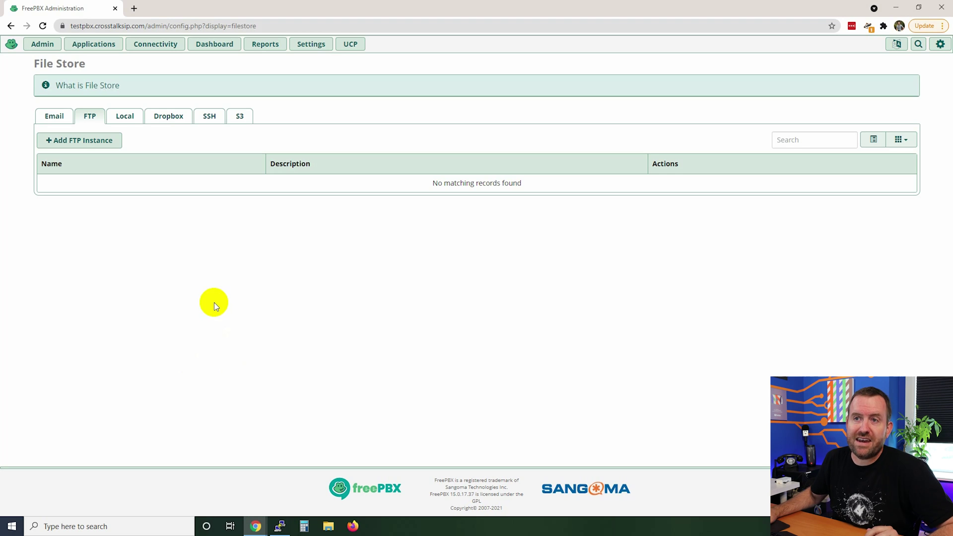
Open the Admin menu from the File Store page
{"action": "left_click", "coordinate": [42, 50]}
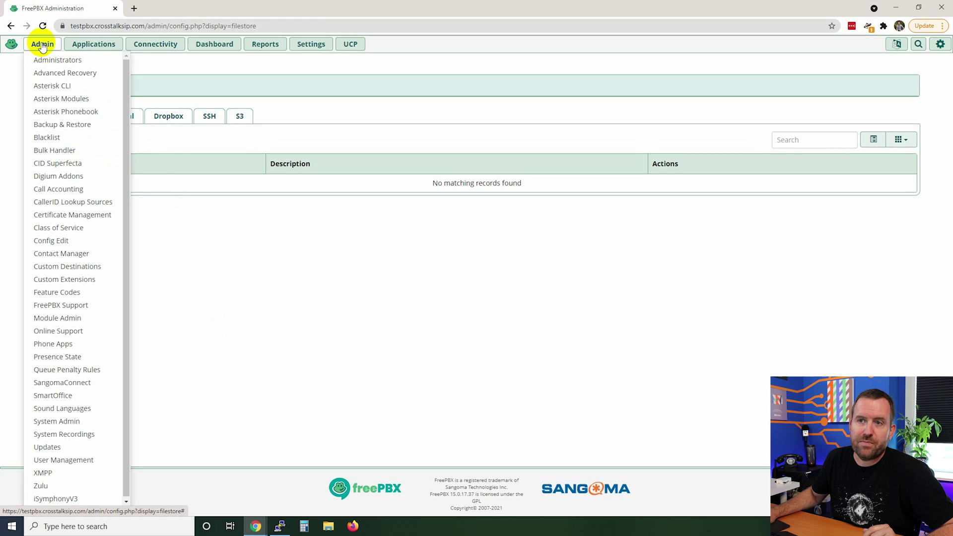
Open Admin > Backup & Restore and switch to its Restore options
{"action": "left_click", "coordinate": [51, 127]}
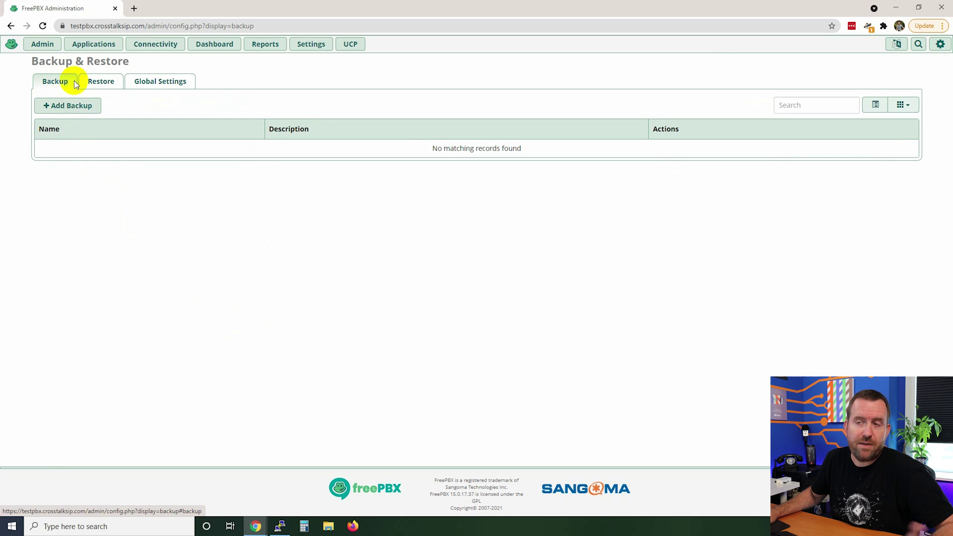
{"action": "left_click", "coordinate": [98, 80]}
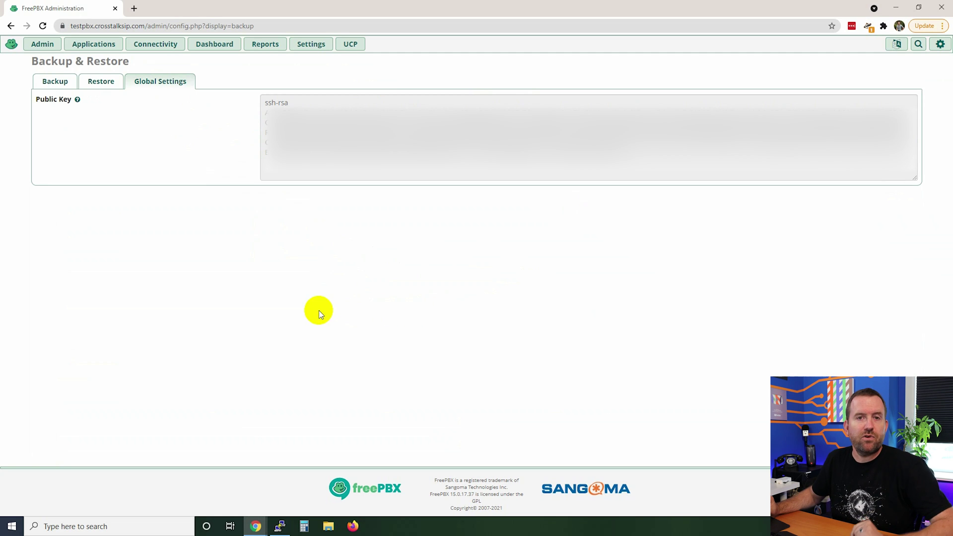
On the Backup tab, choose Add Backup to get an empty backup job form
{"action": "left_click", "coordinate": [55, 82]}
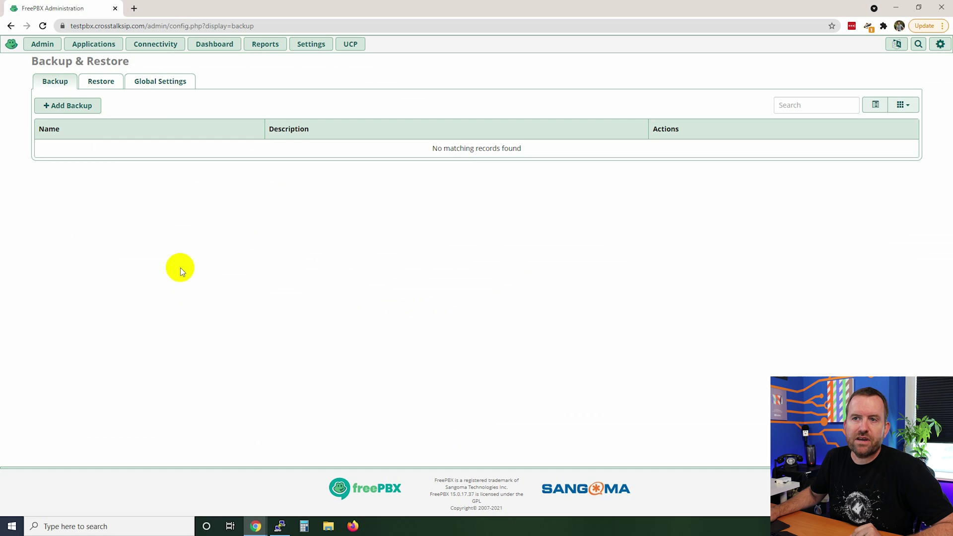
{"action": "left_click", "coordinate": [63, 102]}
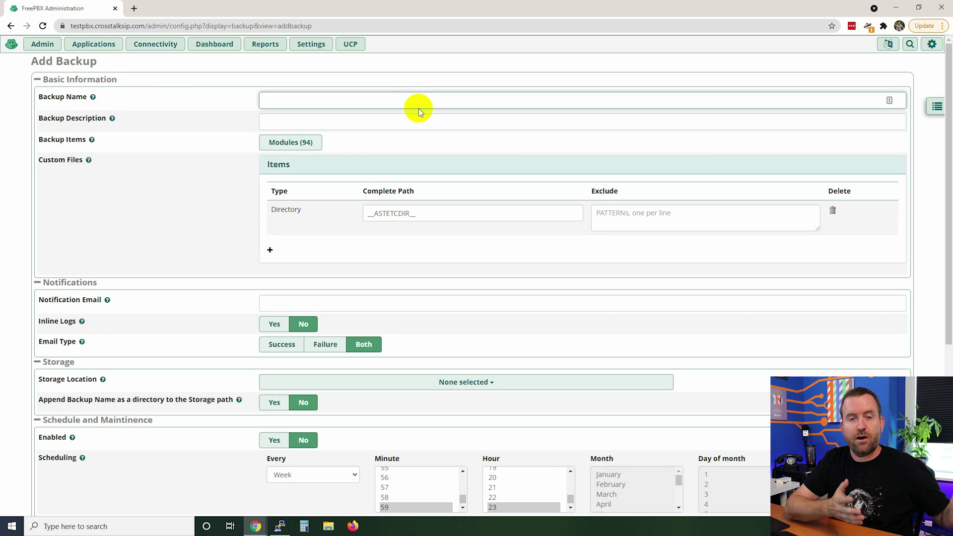
Enter 'Monthly backup' as both the backup name and description, then show the Modules (94) list
{"action": "left_click", "coordinate": [426, 100]}
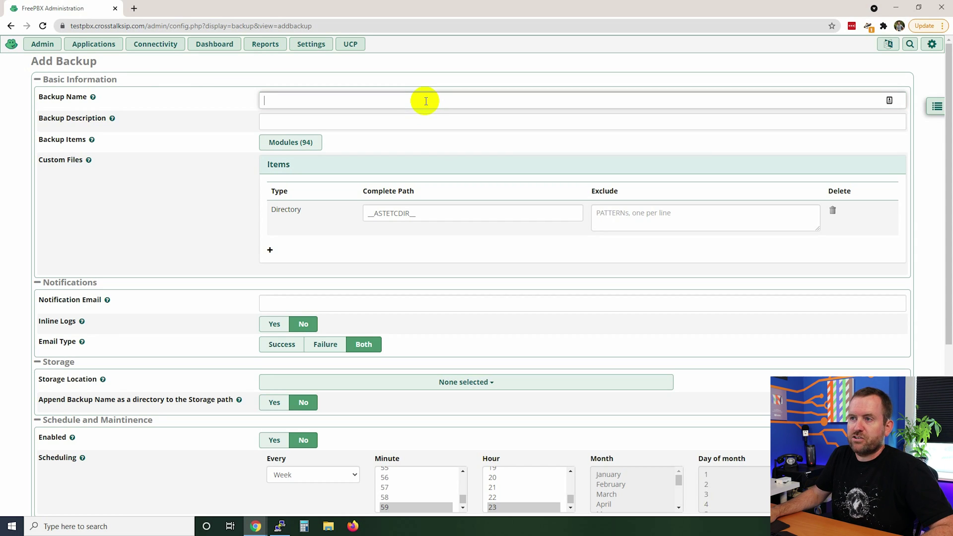
{"action": "type", "text": "Month"}
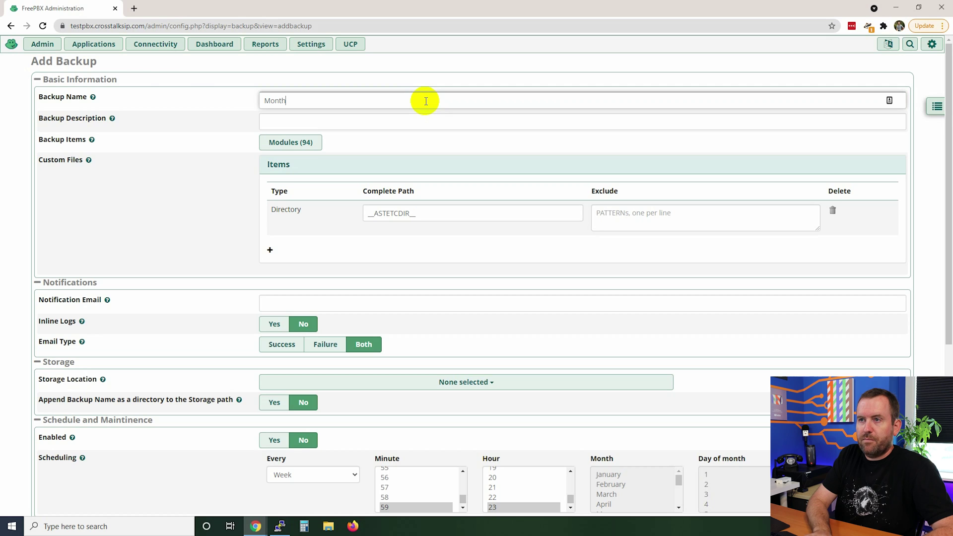
{"action": "type", "text": "ly backup"}
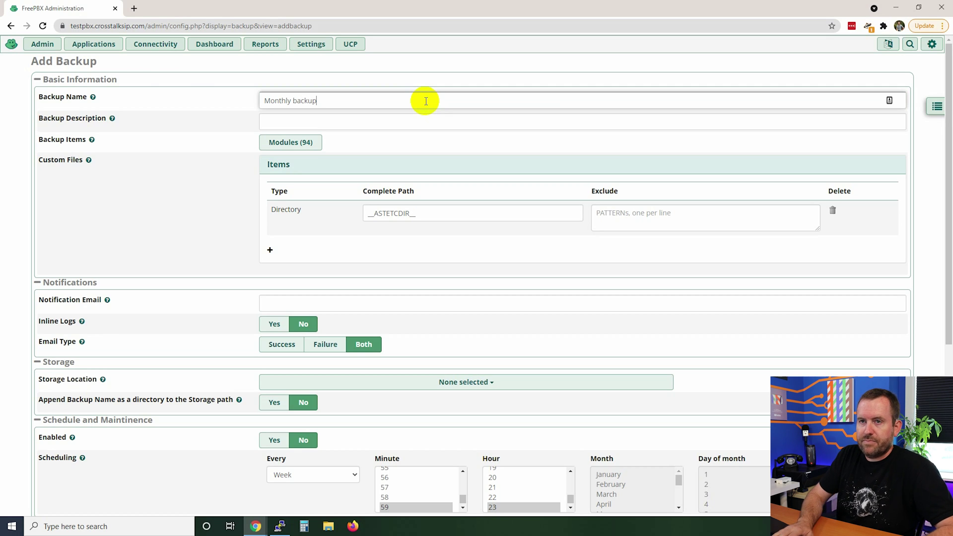
{"action": "key", "text": "ctrl+a"}
{"action": "key", "text": "ctrl+c"}
{"action": "key", "text": "Tab"}
{"action": "key", "text": "ctrl+v"}
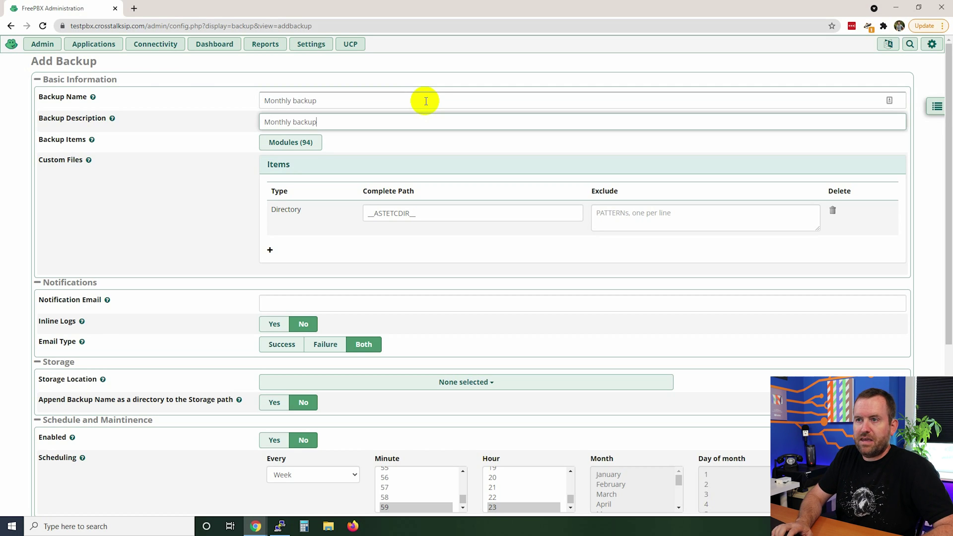
{"action": "left_click", "coordinate": [253, 192]}
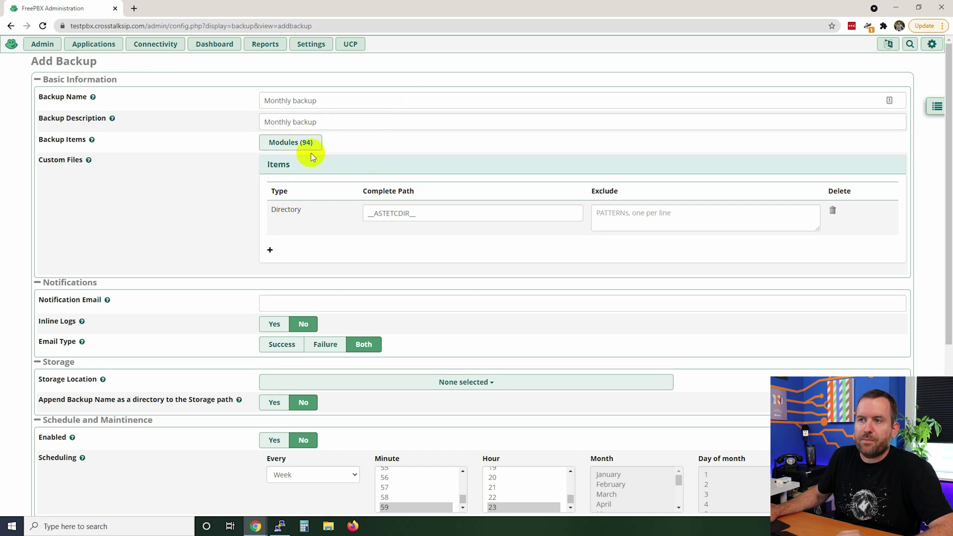
{"action": "left_click", "coordinate": [276, 145]}
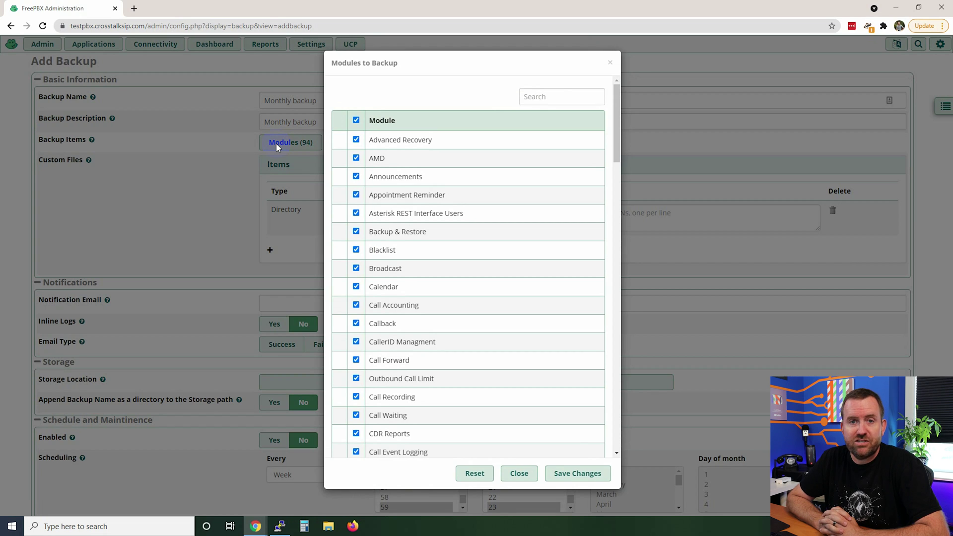
Close the modules list keeping all 94 modules selected, and move down to Notification Email
{"action": "left_click", "coordinate": [208, 206]}
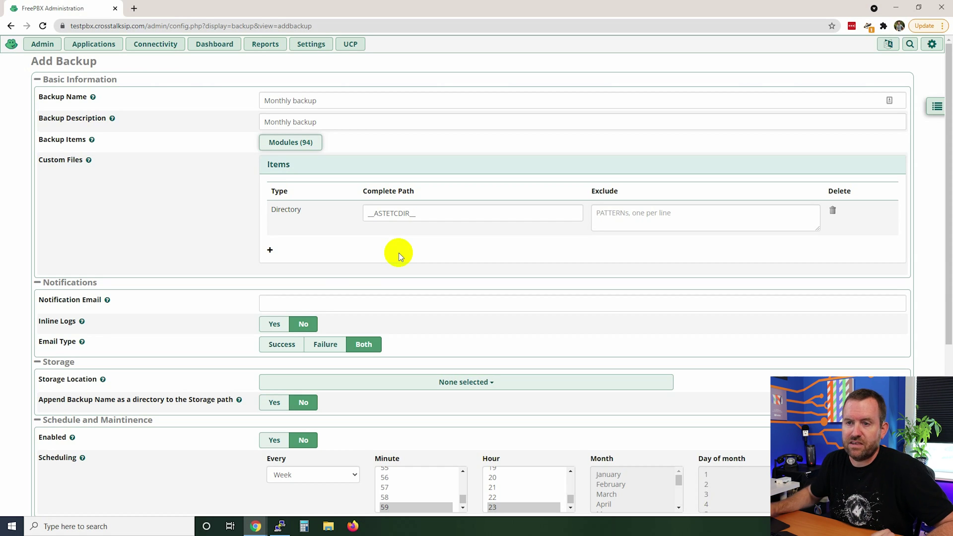
{"action": "scroll", "coordinate": [215, 229], "scroll_direction": "down", "scroll_amount": 3}
{"action": "left_click", "coordinate": [288, 153]}
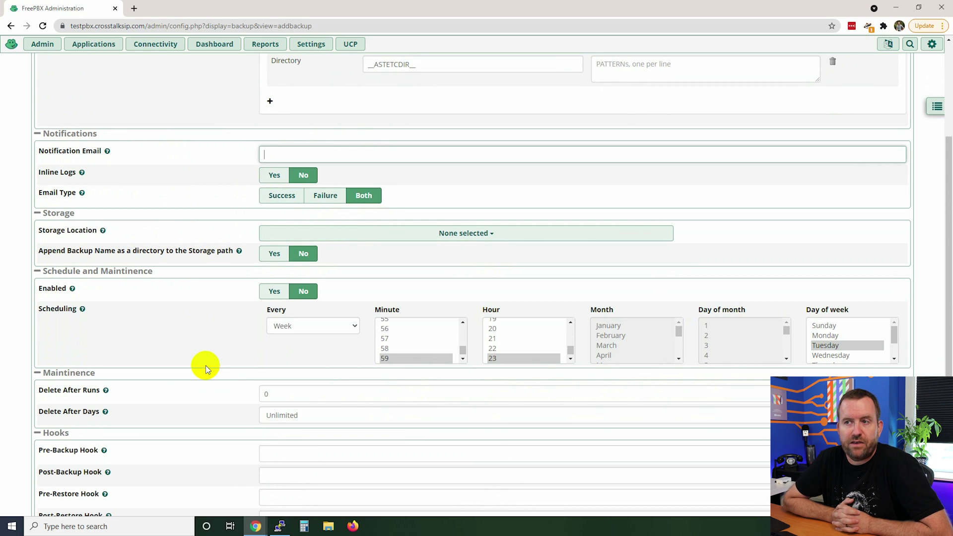
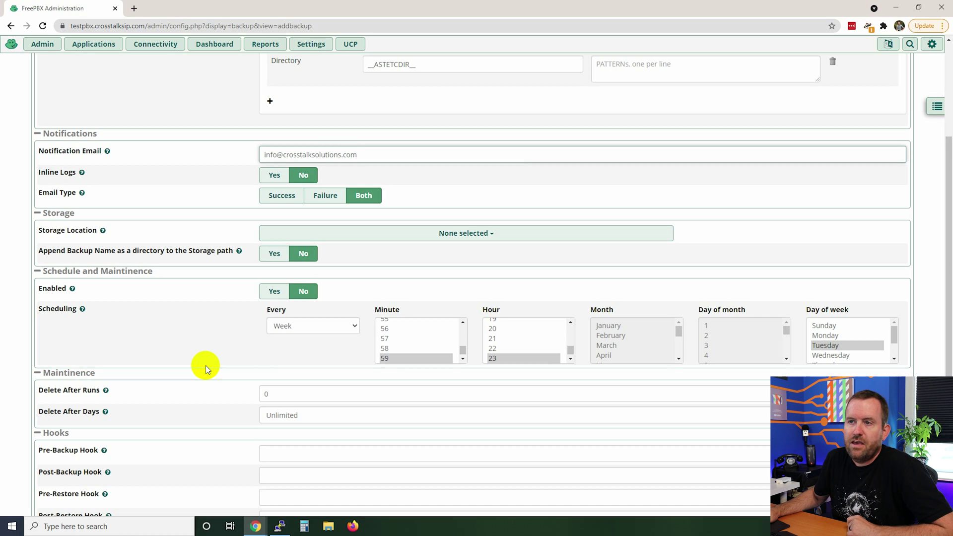
Enter the notification e-mail address, set Inline Logs to Yes and Email Type to Failure
{"action": "left_click", "coordinate": [274, 175]}
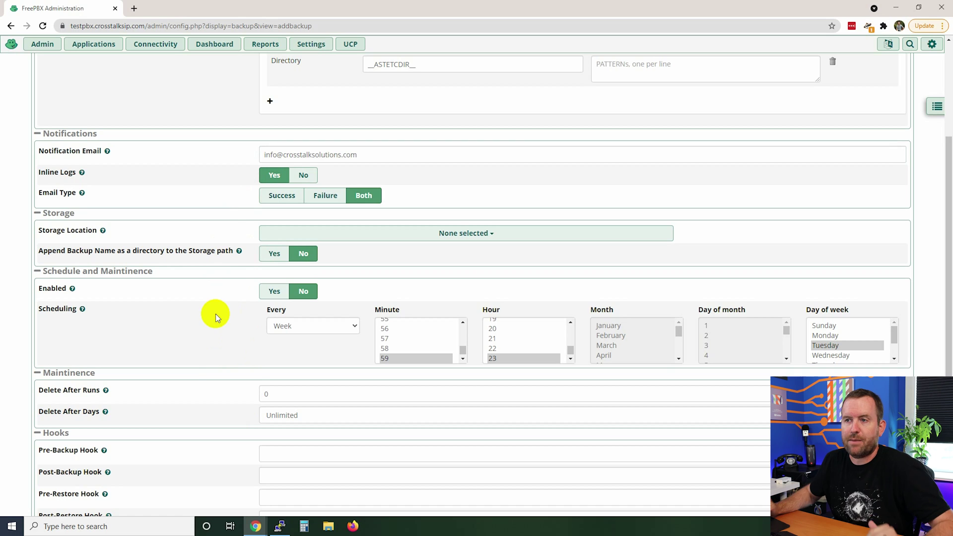
{"action": "mouse_move", "coordinate": [53, 195]}
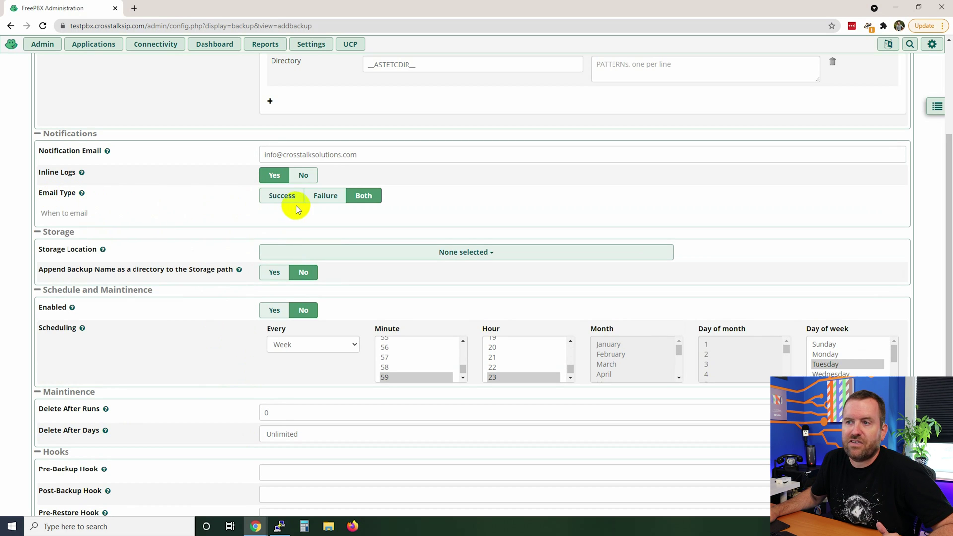
{"action": "left_click", "coordinate": [279, 198]}
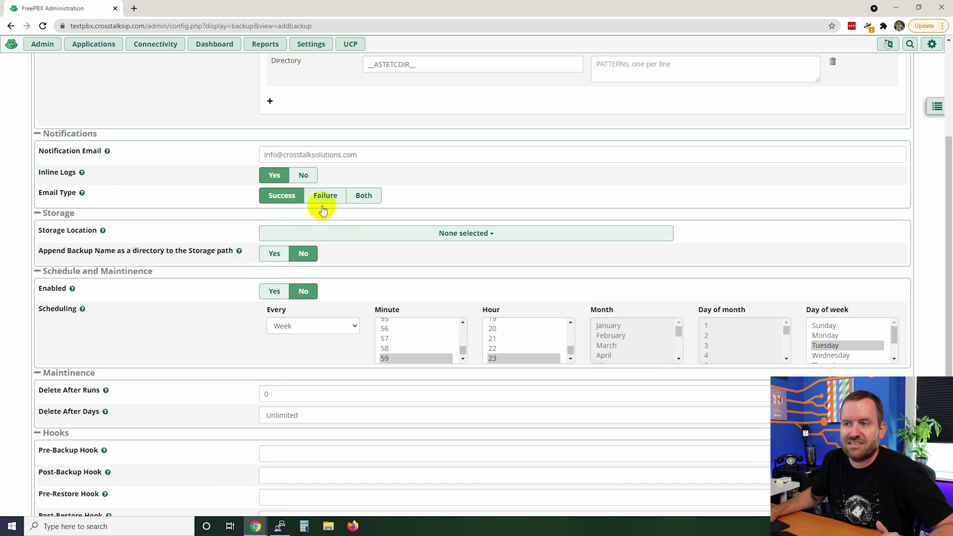
{"action": "left_click", "coordinate": [323, 201]}
{"action": "left_click", "coordinate": [363, 195]}
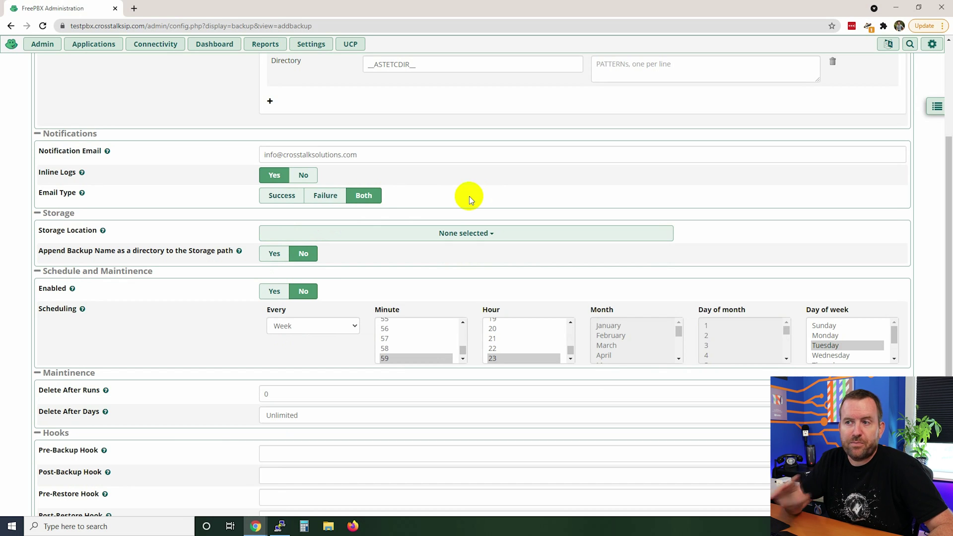
{"action": "left_click", "coordinate": [329, 199]}
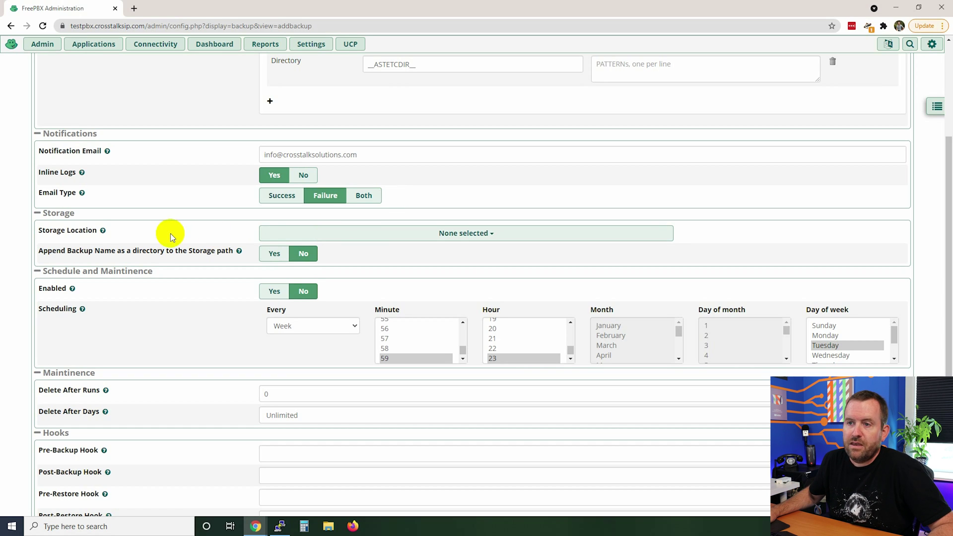
{"action": "mouse_move", "coordinate": [52, 231]}
{"action": "left_click", "coordinate": [432, 239]}
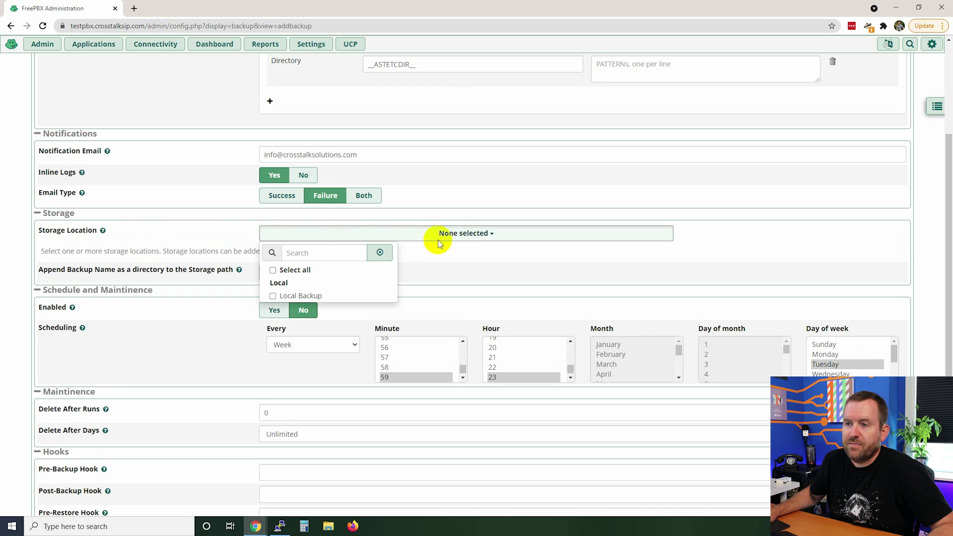
Choose Local Backup as the storage location and set 'Append Backup Name as a directory' to Yes
{"action": "left_click", "coordinate": [273, 297]}
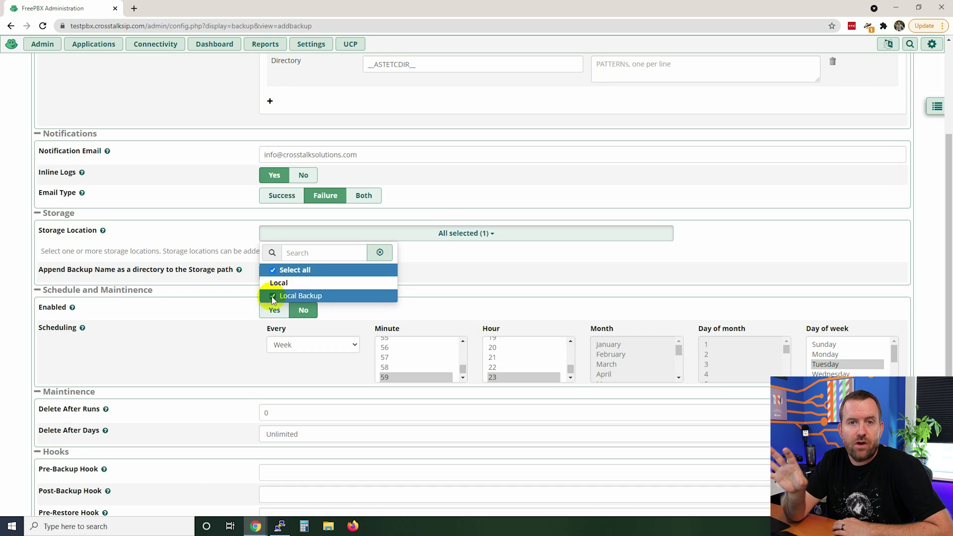
{"action": "left_click", "coordinate": [467, 272]}
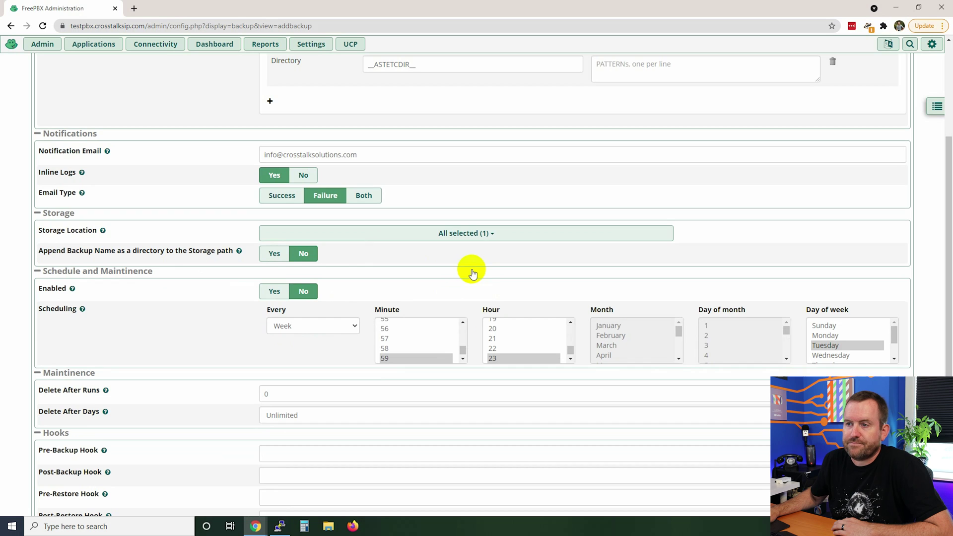
{"action": "left_click", "coordinate": [467, 236]}
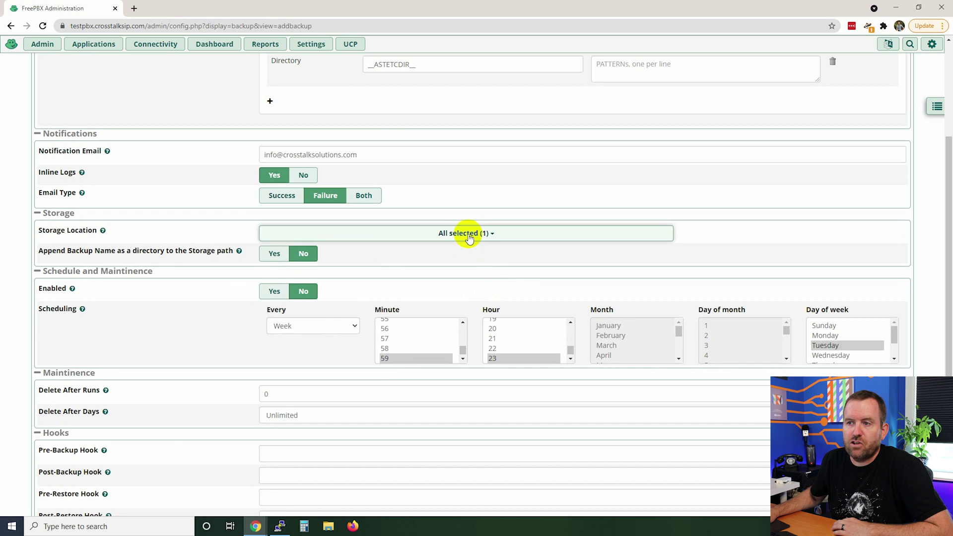
{"action": "left_click", "coordinate": [273, 253]}
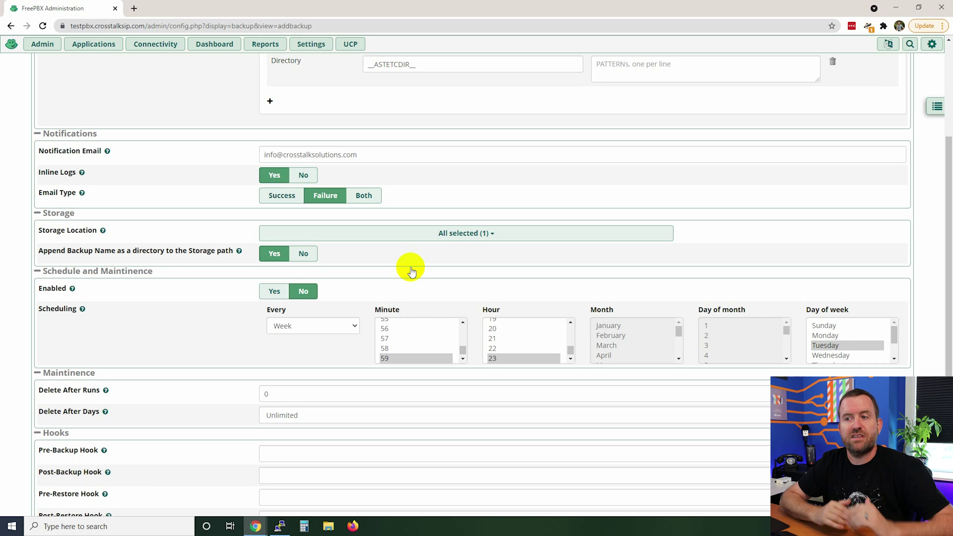
{"action": "scroll", "coordinate": [411, 271], "scroll_direction": "down", "scroll_amount": 3}
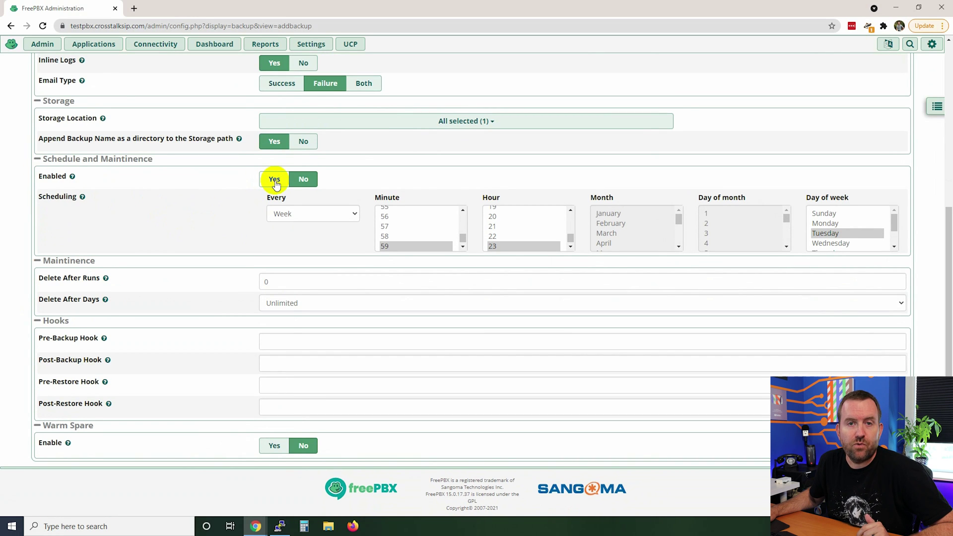
Enable the schedule to run the backup every month on day 1, and begin raising the runs kept
{"action": "left_click", "coordinate": [276, 183]}
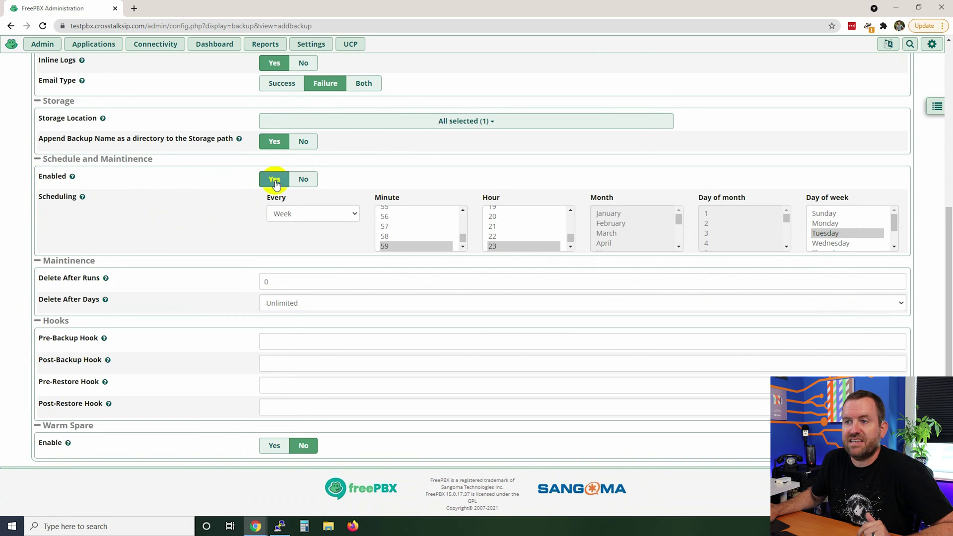
{"action": "left_click", "coordinate": [347, 219]}
{"action": "left_click", "coordinate": [296, 256]}
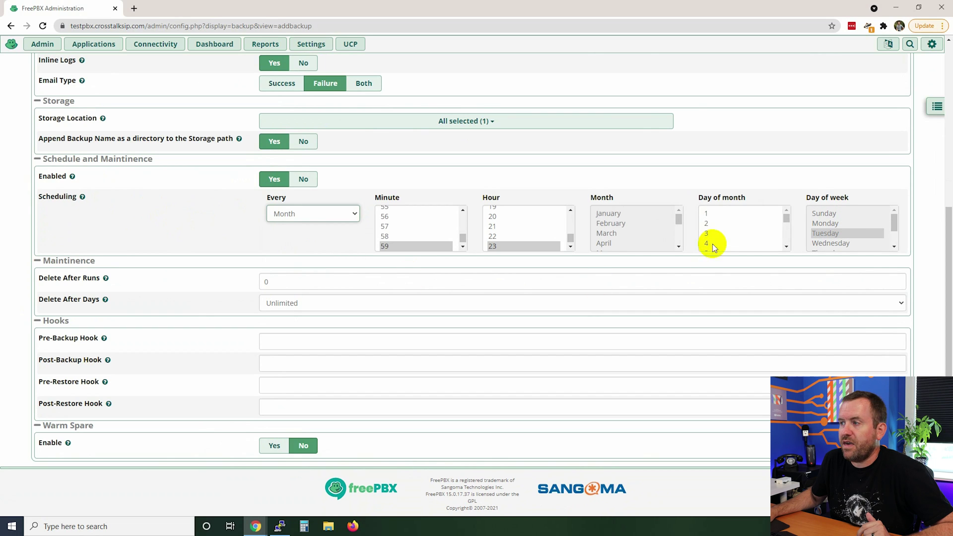
{"action": "left_click", "coordinate": [713, 213]}
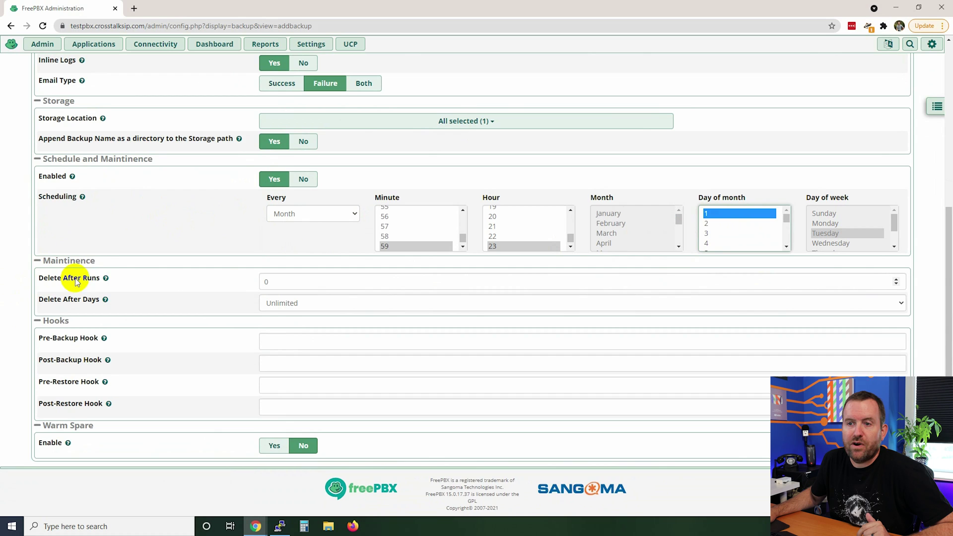
{"action": "mouse_move", "coordinate": [111, 279]}
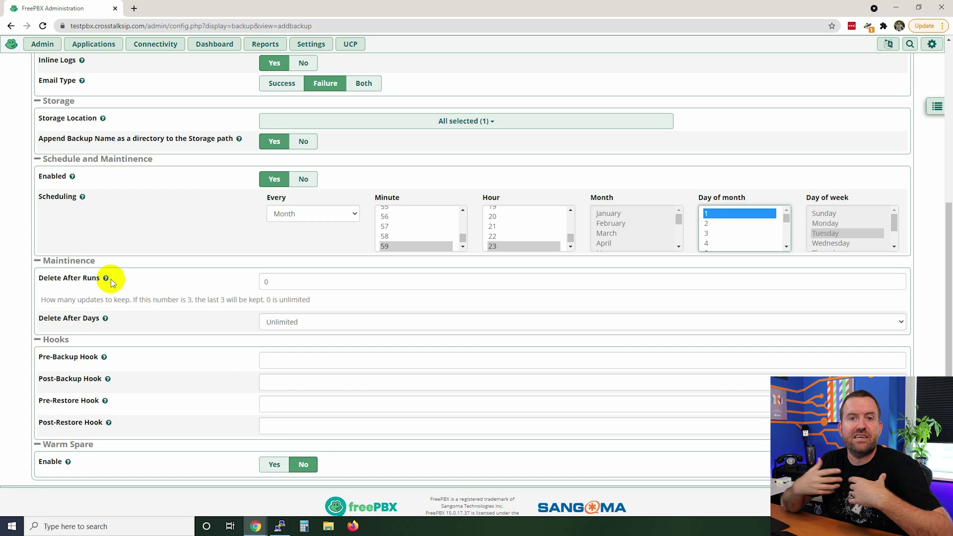
{"action": "left_click", "coordinate": [898, 280]}
Set Delete After Runs to 3 and save the Monthly-backup job
{"action": "left_click", "coordinate": [898, 280]}
{"action": "left_click", "coordinate": [898, 280]}
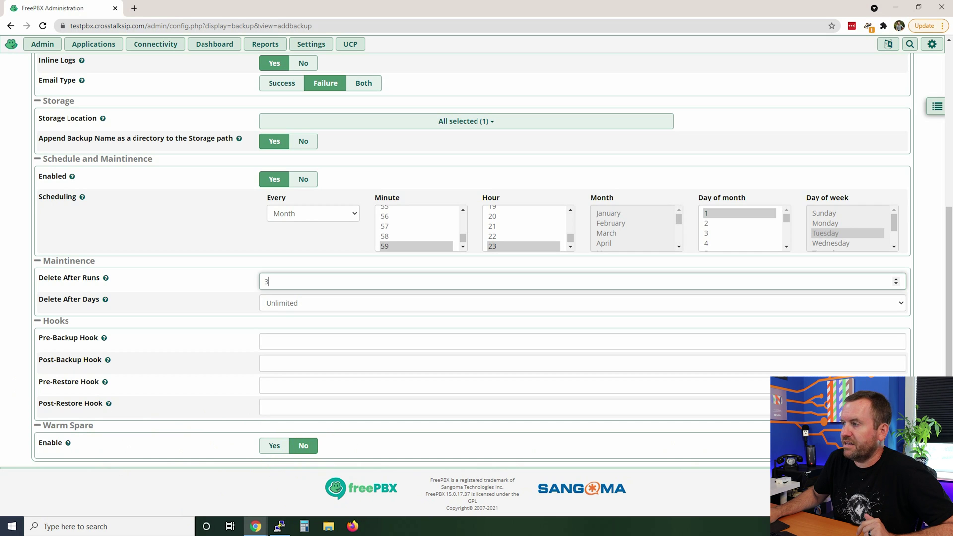
{"action": "key", "text": "Return"}
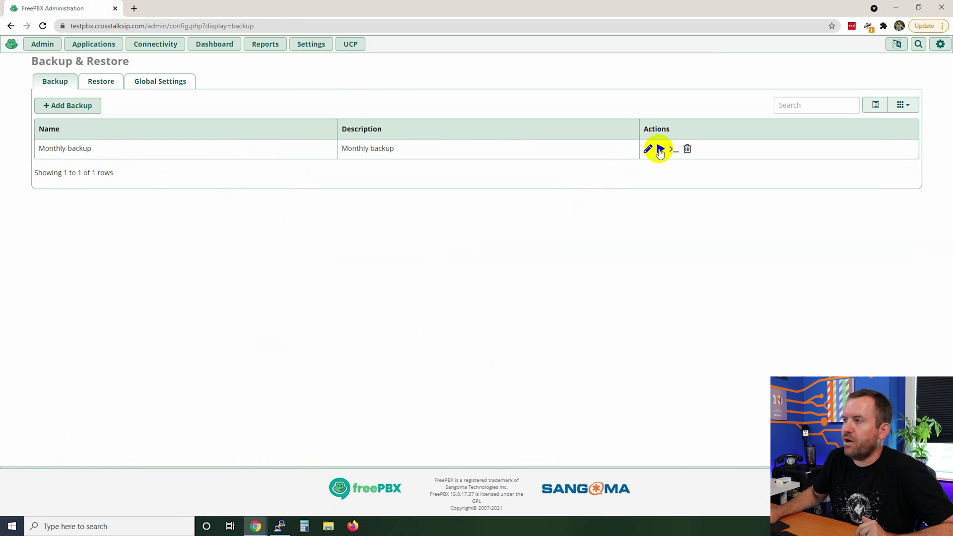
Run the Monthly-backup job now and highlight the created .tar.gz file name in the log
{"action": "left_click", "coordinate": [660, 150]}
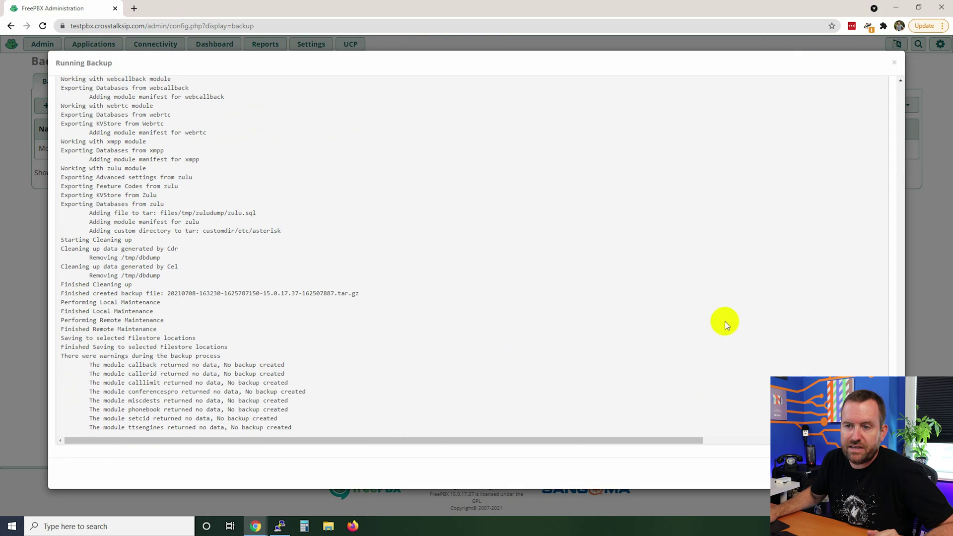
{"action": "left_click_drag", "start_coordinate": [61, 286], "coordinate": [145, 286]}
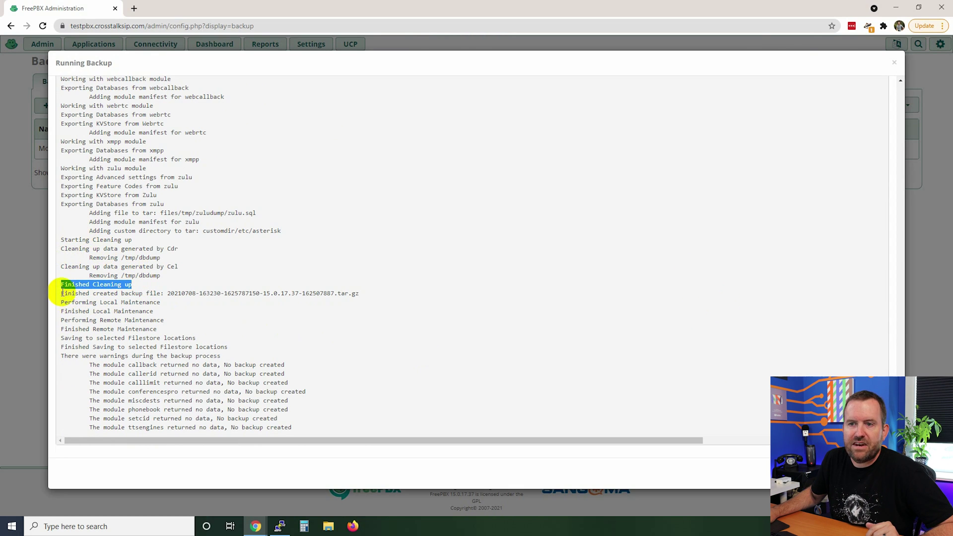
{"action": "left_click_drag", "start_coordinate": [61, 294], "coordinate": [370, 293]}
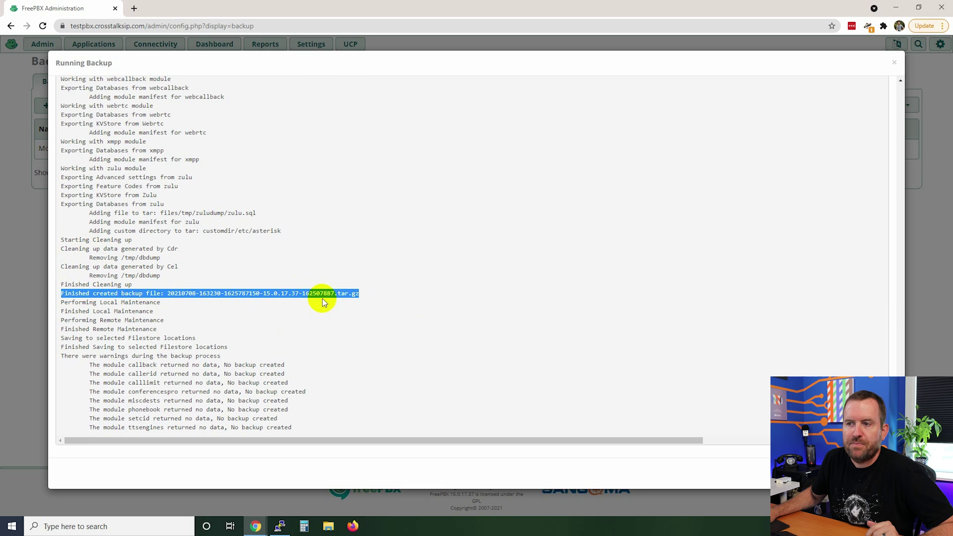
{"action": "left_click", "coordinate": [385, 294]}
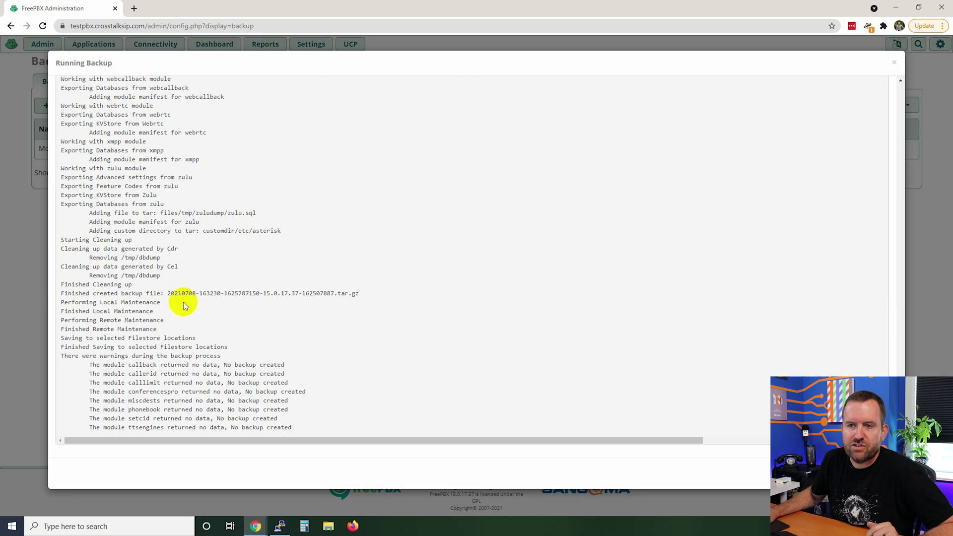
{"action": "left_click_drag", "start_coordinate": [369, 293], "coordinate": [168, 294]}
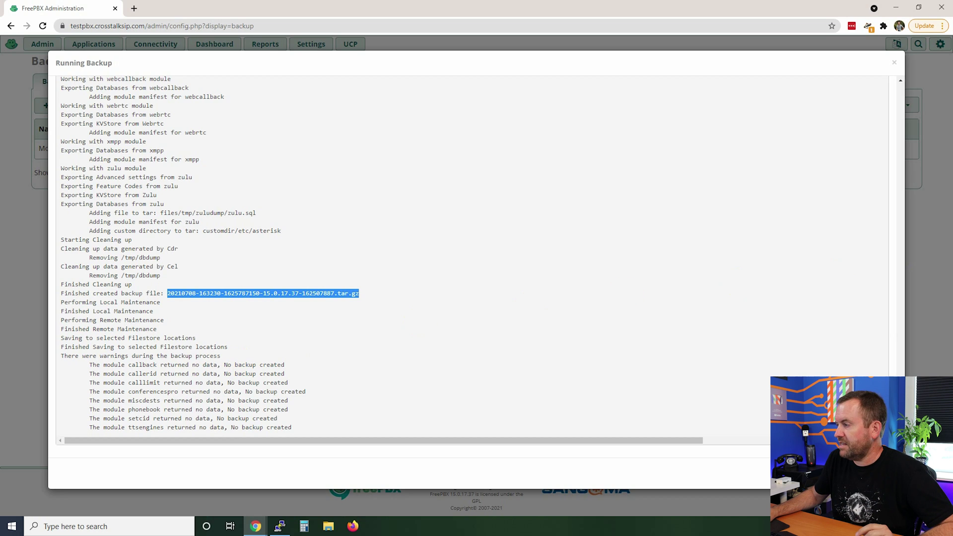
{"action": "left_click", "coordinate": [281, 527]}
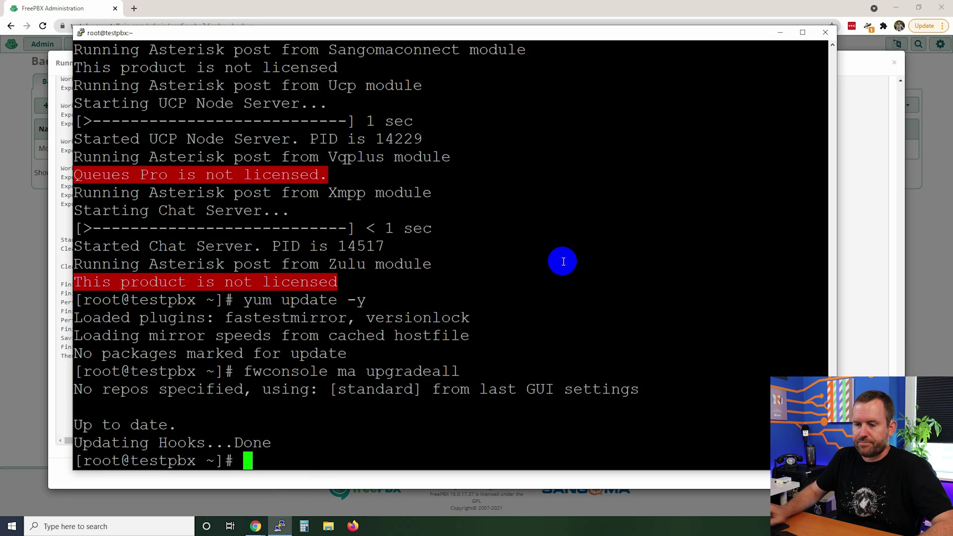
Clear the terminal, move into /var/spool/asterisk/backup and list its contents
{"action": "type", "text": "clear"}
{"action": "key", "text": "Return"}
{"action": "key", "text": "Return"}
{"action": "key", "text": "Return"}
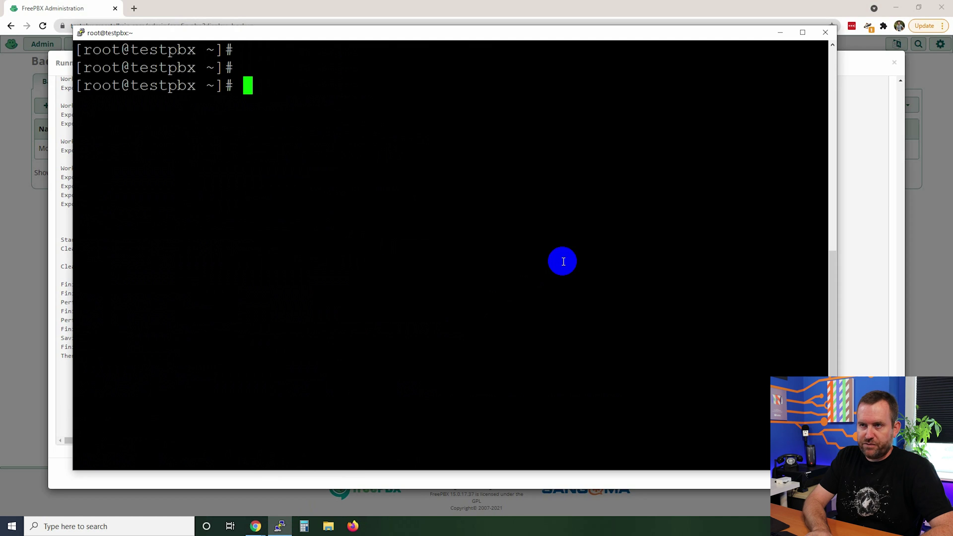
{"action": "type", "text": "cd /var/spo"}
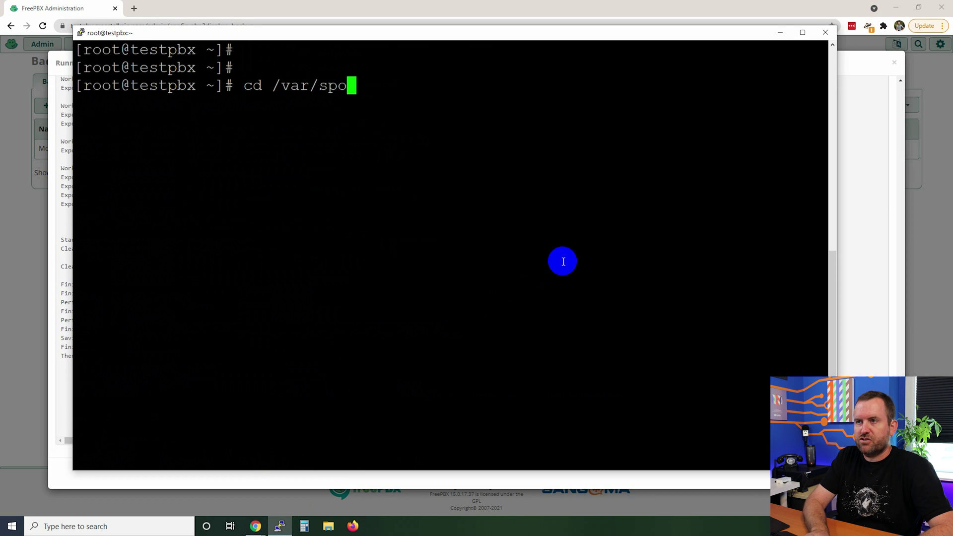
{"action": "type", "text": "ol/asterisk"}
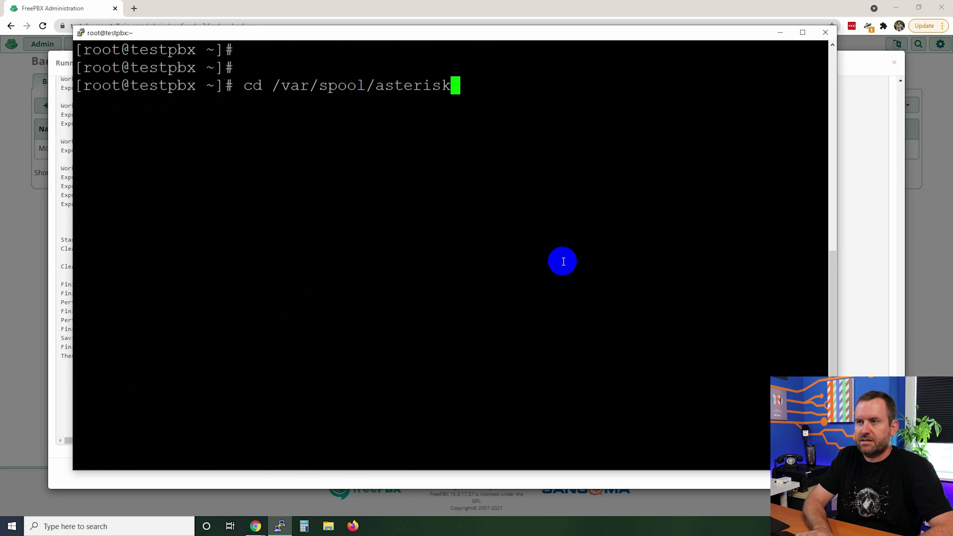
{"action": "key", "text": "Return"}
{"action": "type", "text": "ls -la"}
{"action": "key", "text": "Return"}
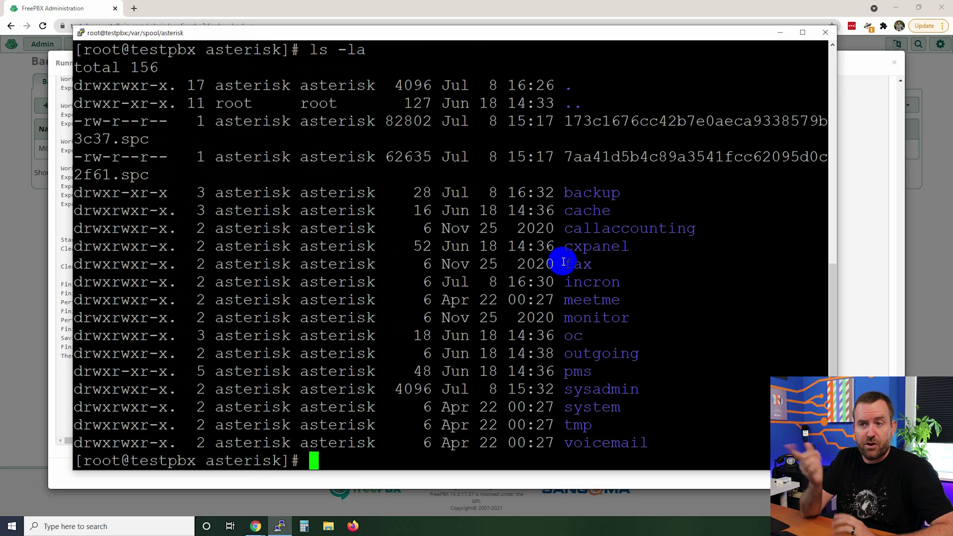
{"action": "type", "text": "cd backup/"}
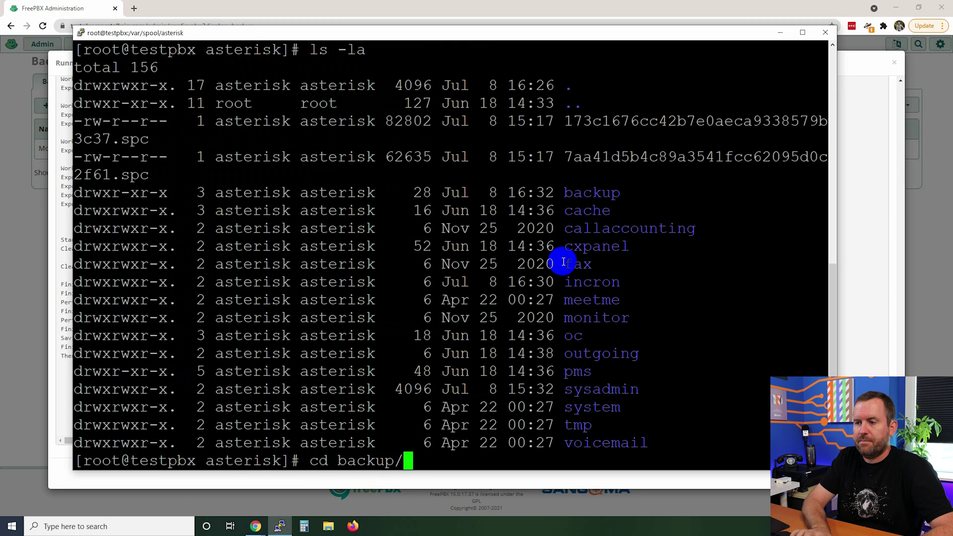
{"action": "key", "text": "Return"}
{"action": "type", "text": "ls -la"}
{"action": "key", "text": "Return"}
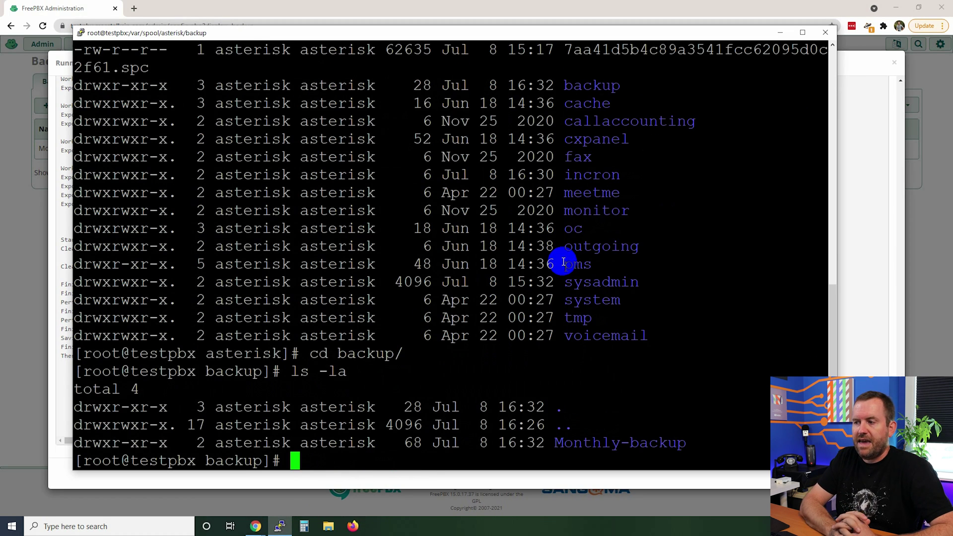
List the Monthly-backup folder with ls -la and ls -lah to confirm the 53M archive, then return to the browser
{"action": "type", "text": "cd M"}
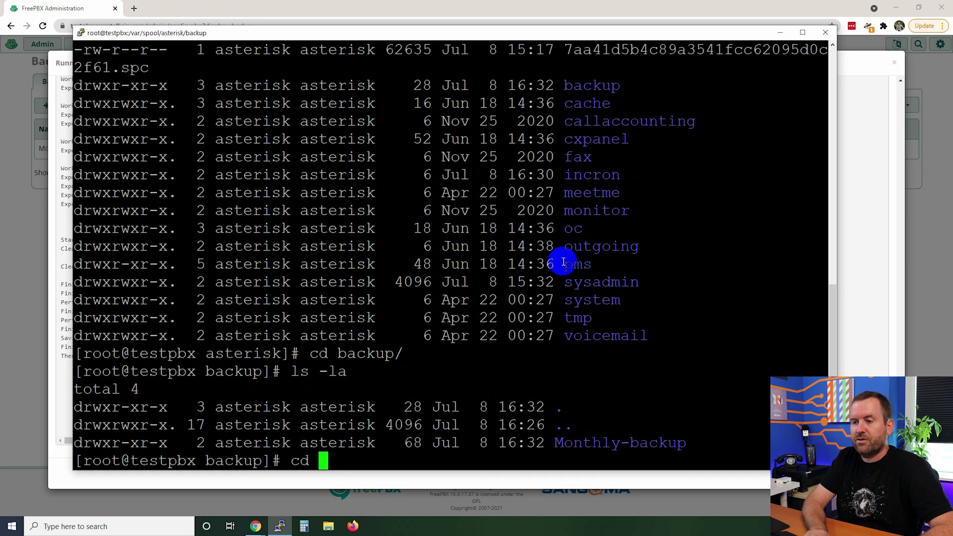
{"action": "key", "text": "Tab"}
{"action": "key", "text": "Return"}
{"action": "type", "text": "ls -la"}
{"action": "key", "text": "Return"}
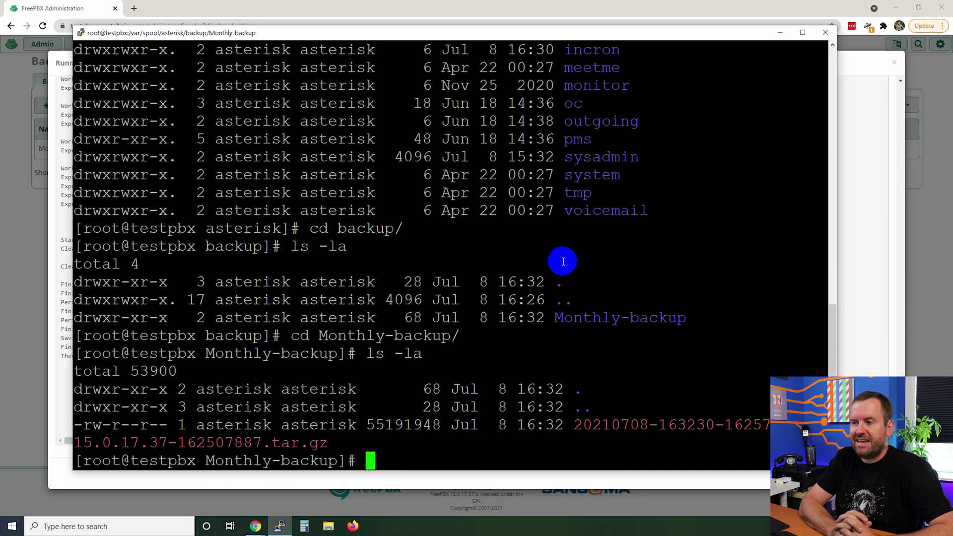
{"action": "type", "text": "ls -lah"}
{"action": "key", "text": "Return"}
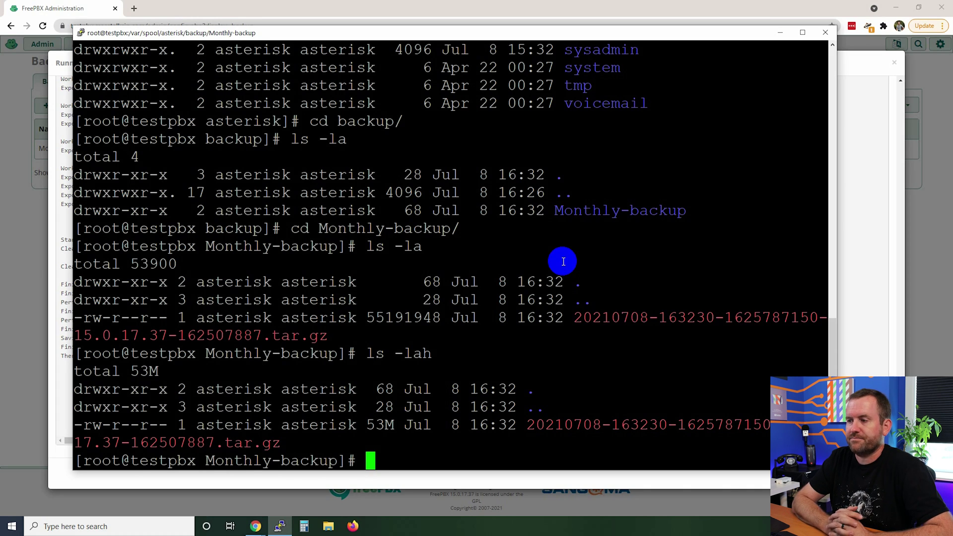
{"action": "key", "text": "alt+Tab"}
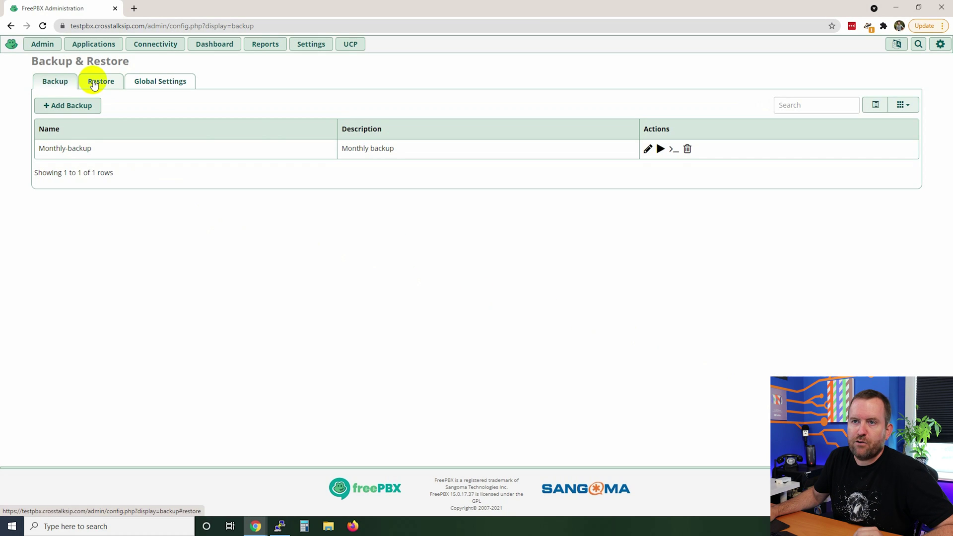
On the Restore tab, tick the Jul 8, 2021 Monthly-backup under Restore from local cache
{"action": "left_click", "coordinate": [101, 81]}
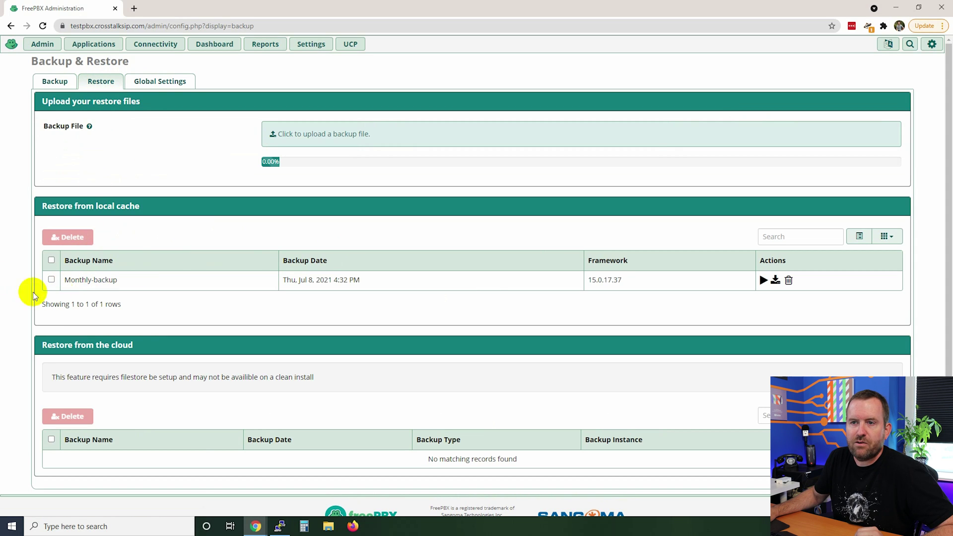
{"action": "left_click", "coordinate": [51, 279]}
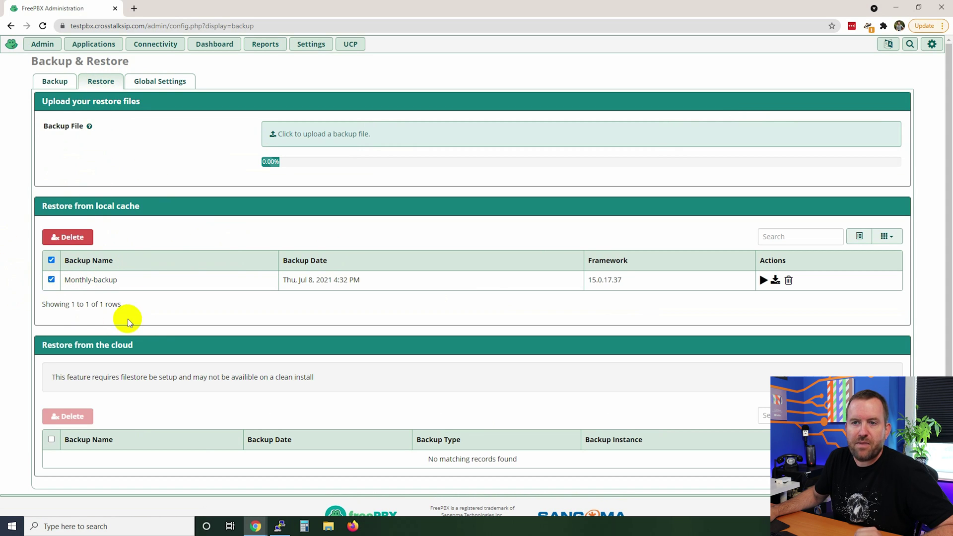